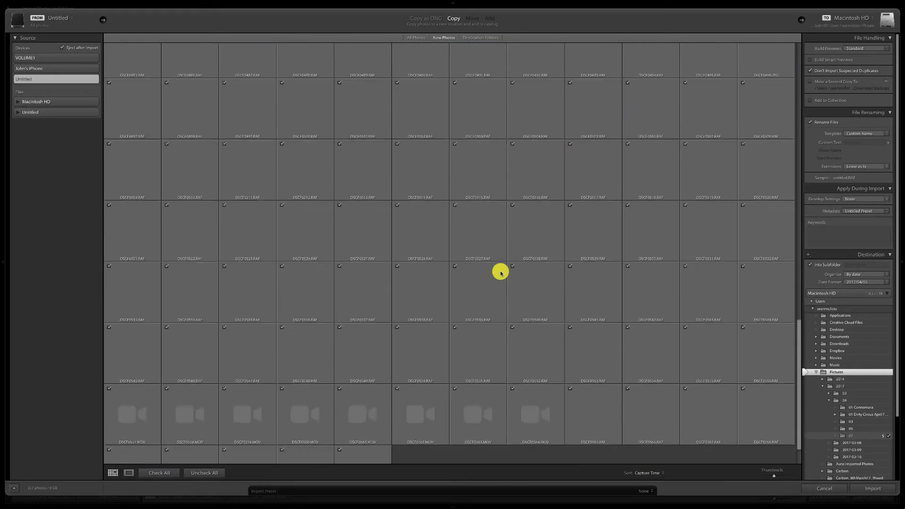
Uncheck all photos, then mark only the range from the first green-dress portrait through DSCF0535.RAF for import.
left_click(210, 474)
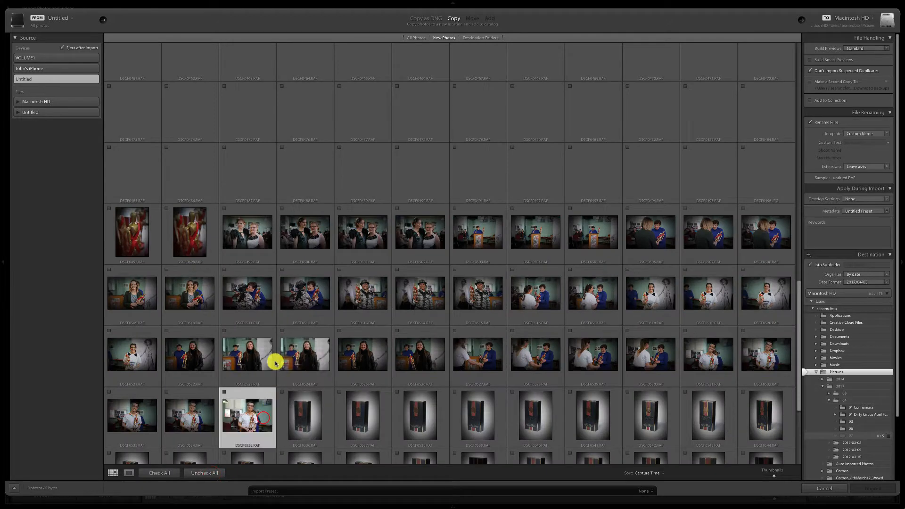
scroll(272, 325, "up", 7)
scroll(272, 326, "up", 5)
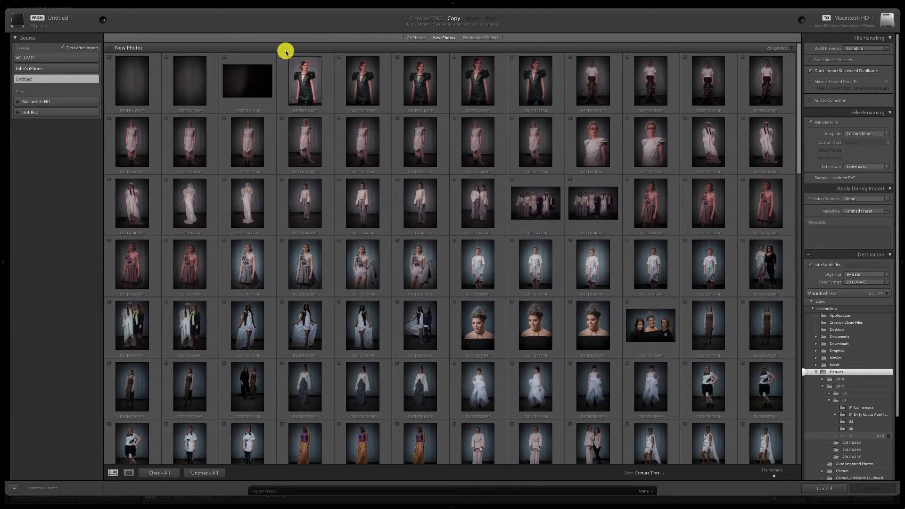
left_click(303, 73, "shift")
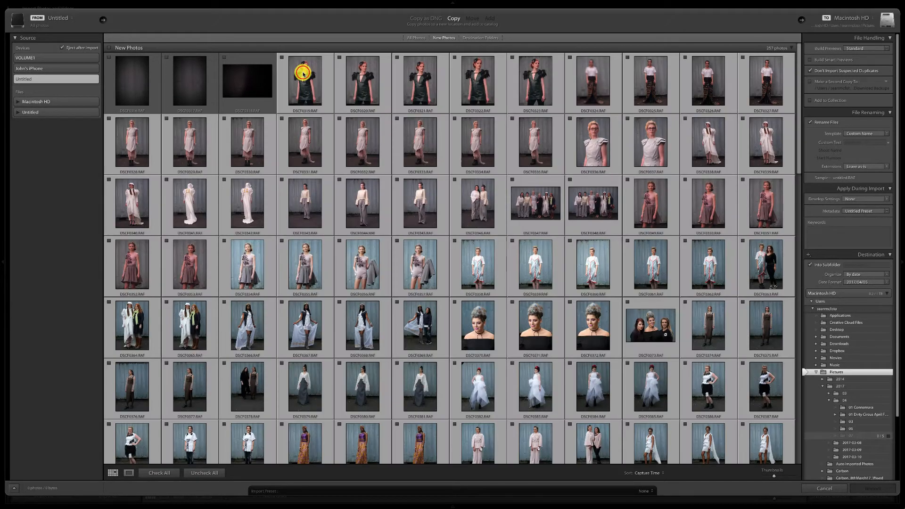
left_click(282, 57)
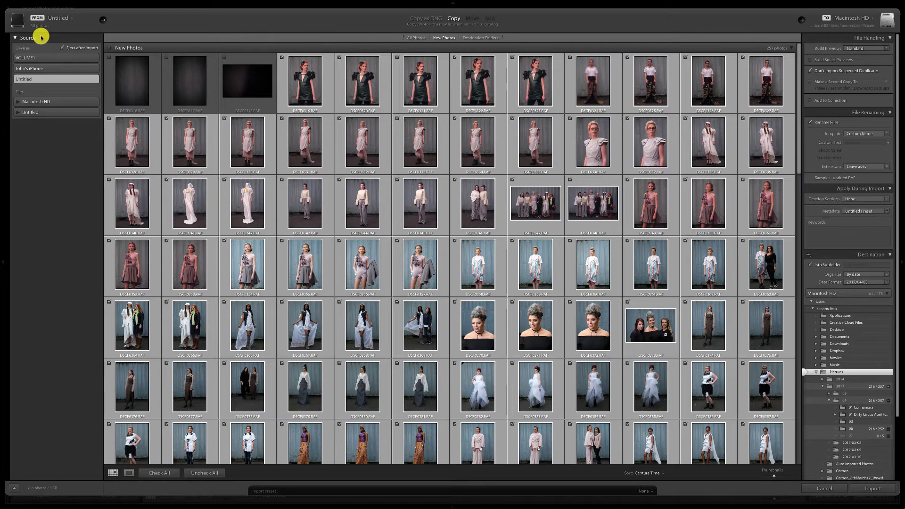
Look over the available import sources and keep the current one.
left_click(63, 18)
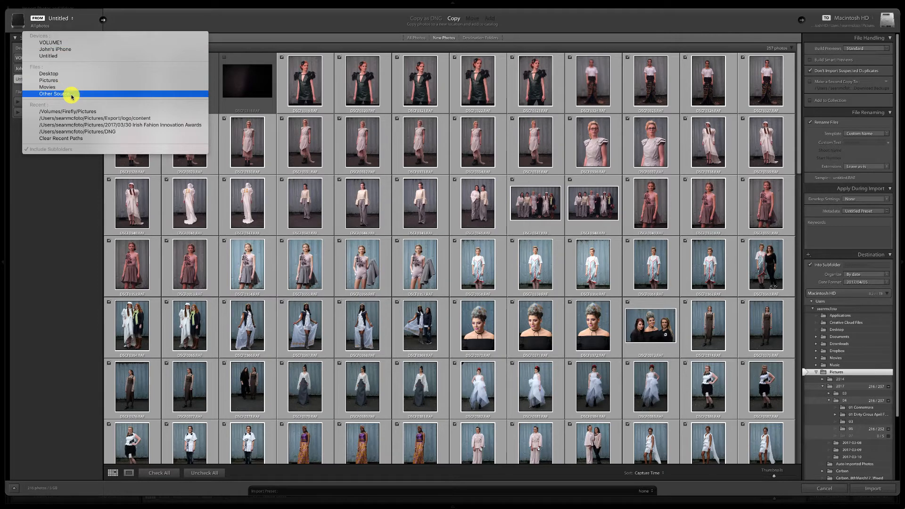
left_click(49, 214)
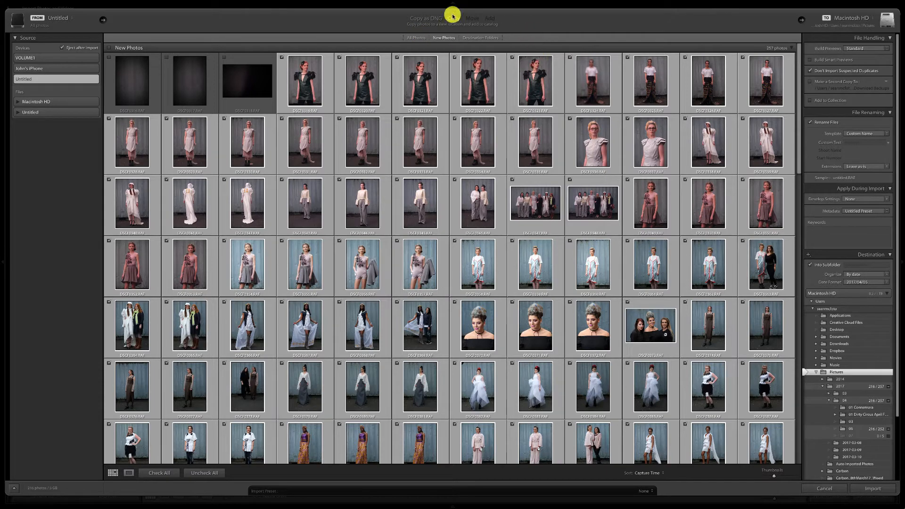
Show All Photos on the card, then return to the New Photos view.
left_click(415, 38)
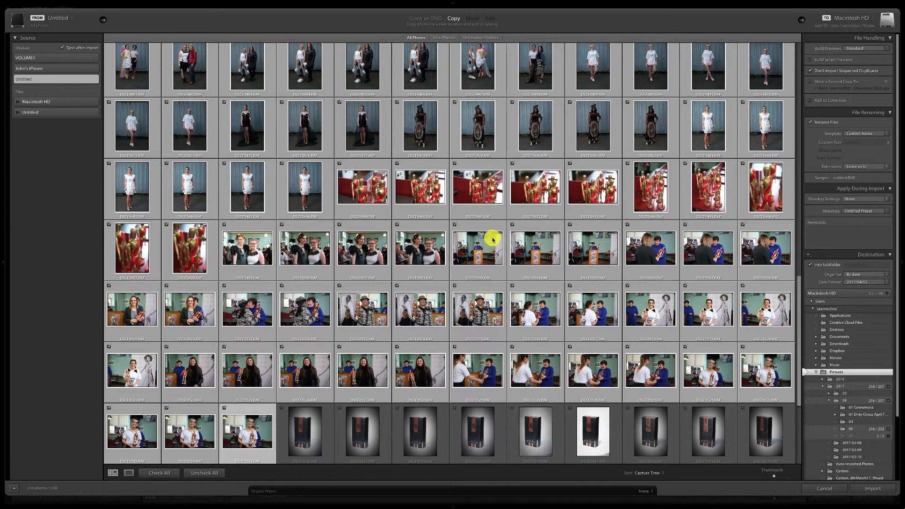
left_click(443, 38)
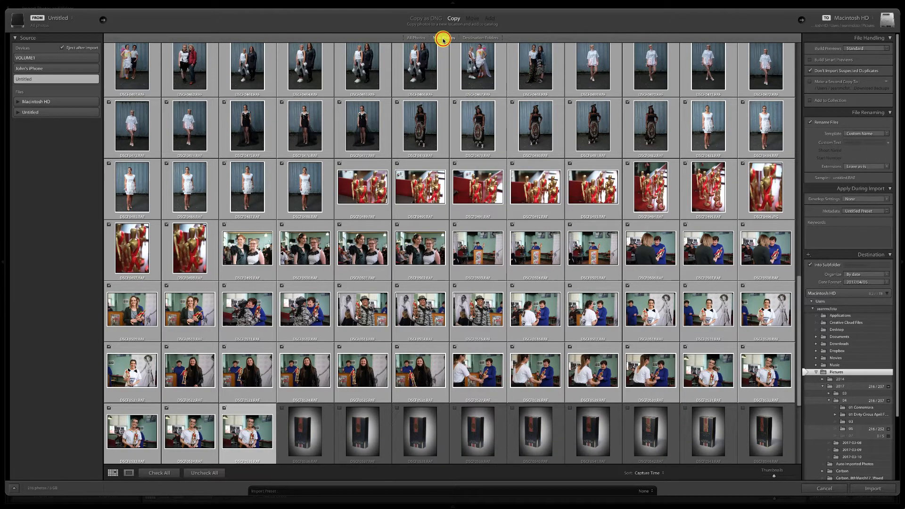
scroll(469, 134, "up", 3)
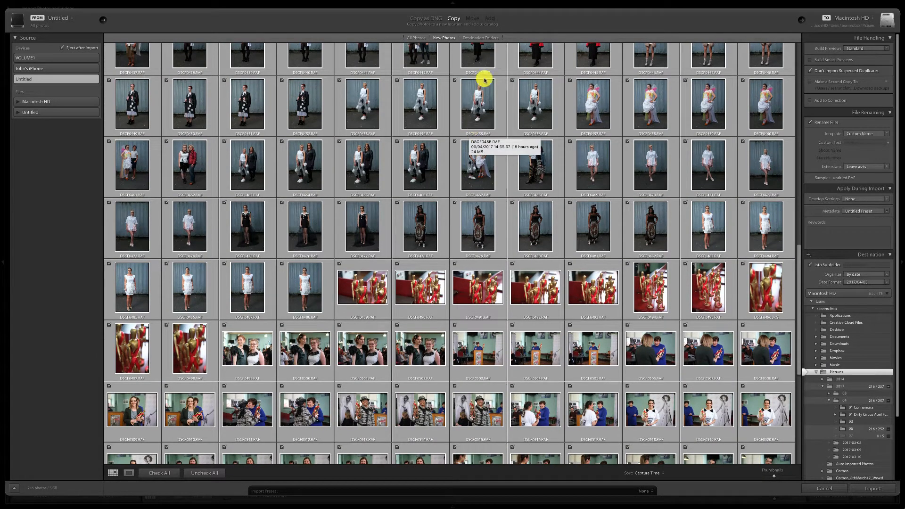
View the photos by Destination Folders, collapse the 2017/04/06 and 2017/04/07 groups, and return to New Photos.
left_click(480, 38)
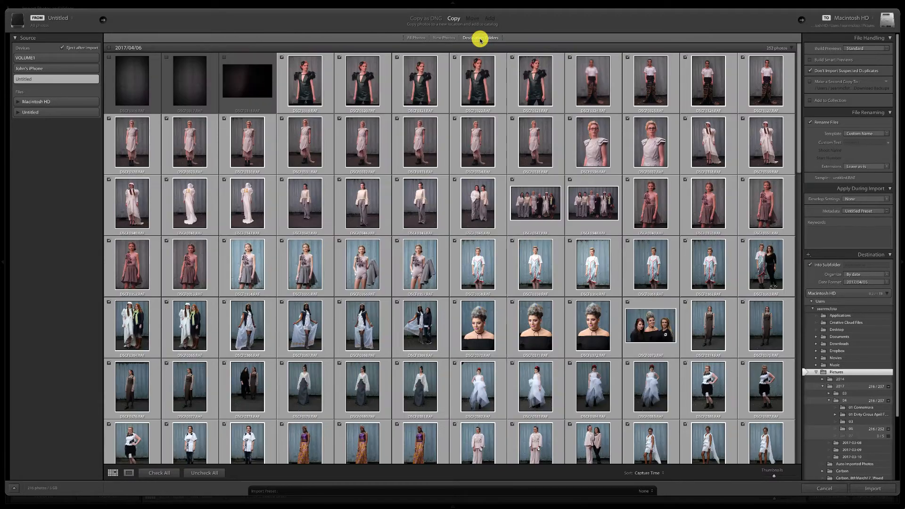
left_click(792, 50)
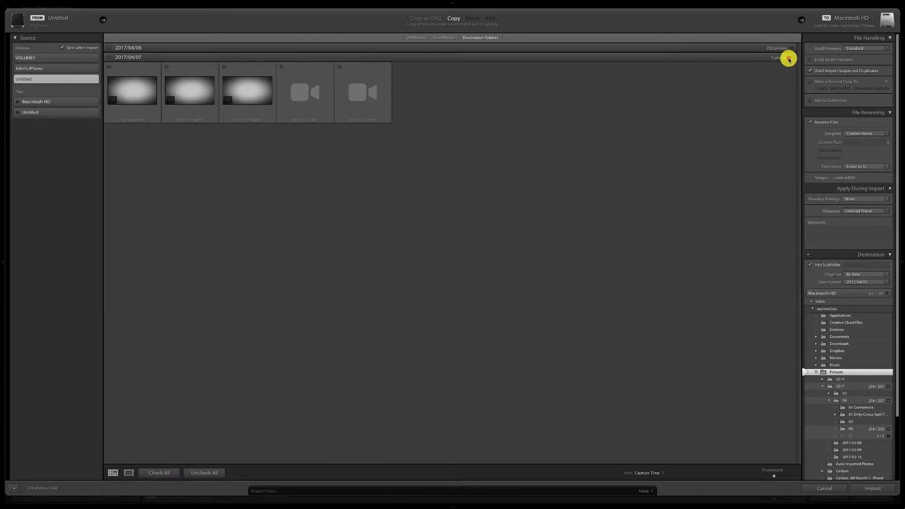
left_click(790, 58)
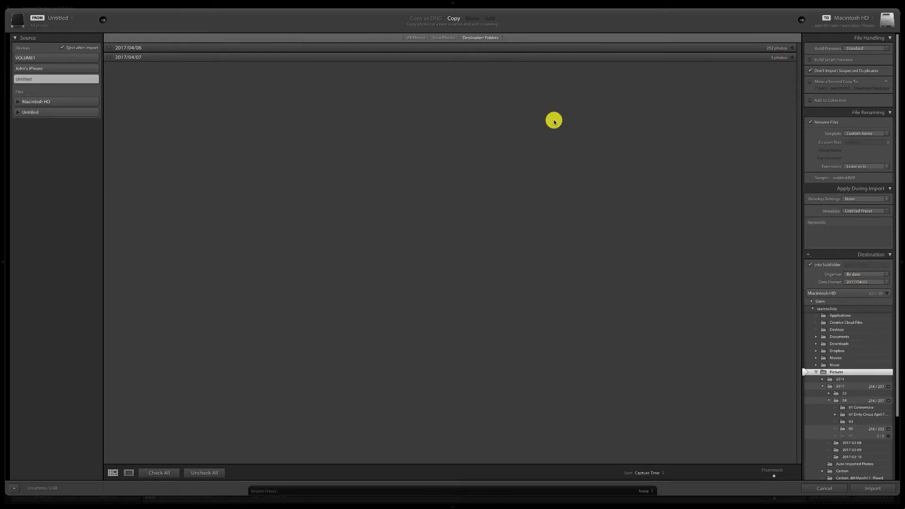
left_click(444, 39)
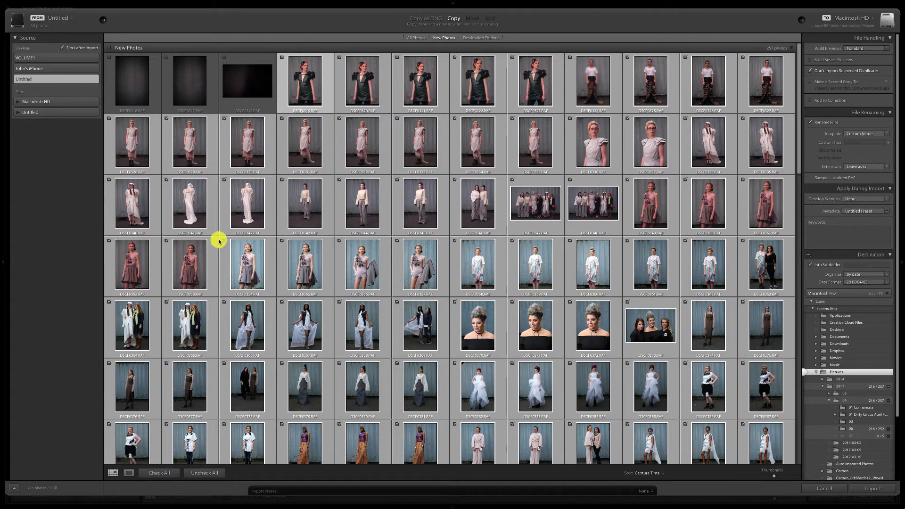
Preview individual photos in Loupe view, starting with the first green-dress portrait, and return to the grid.
double_click(304, 80)
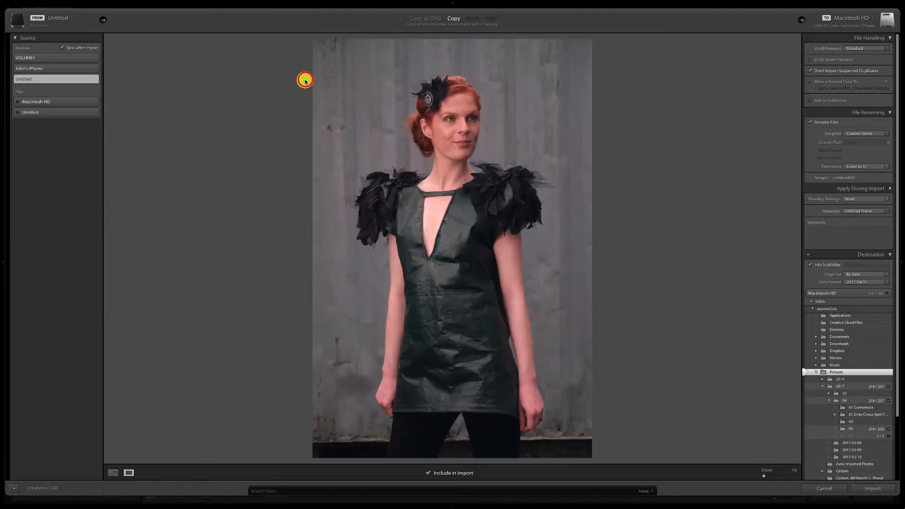
key("Right")
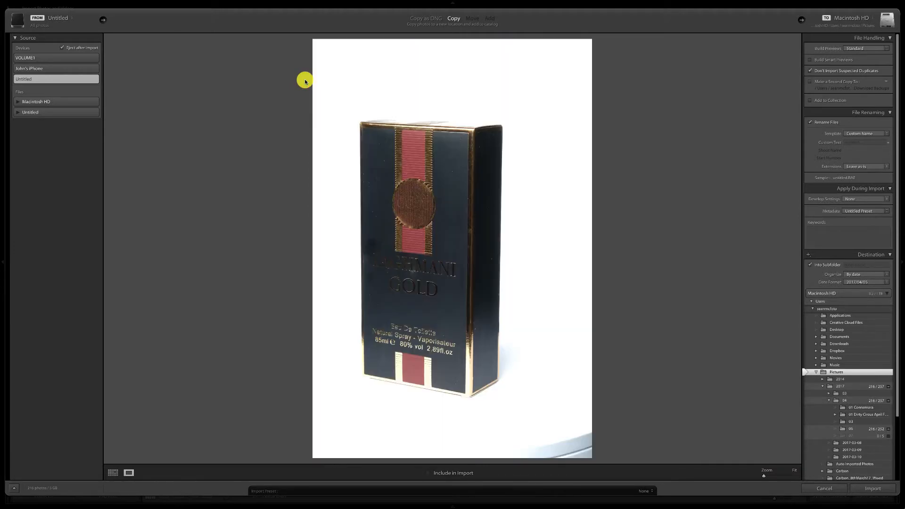
key("Left")
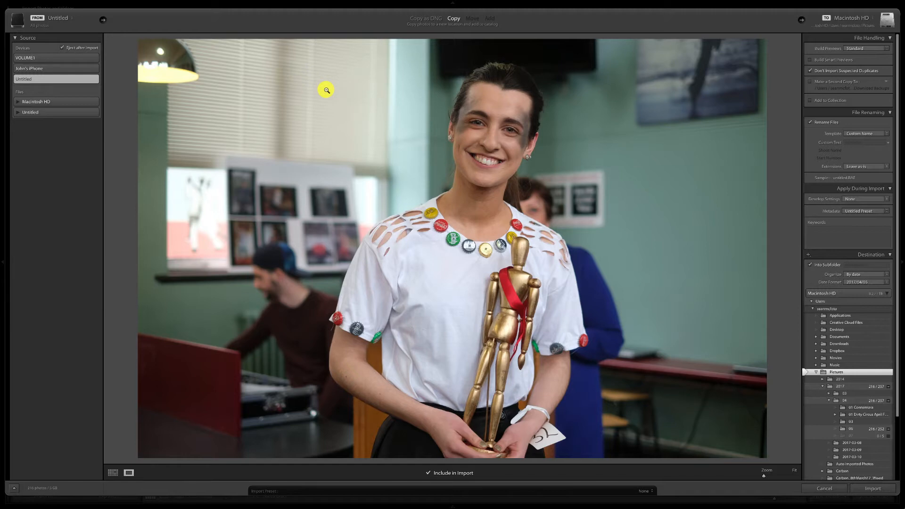
left_click(113, 473)
left_click(126, 473)
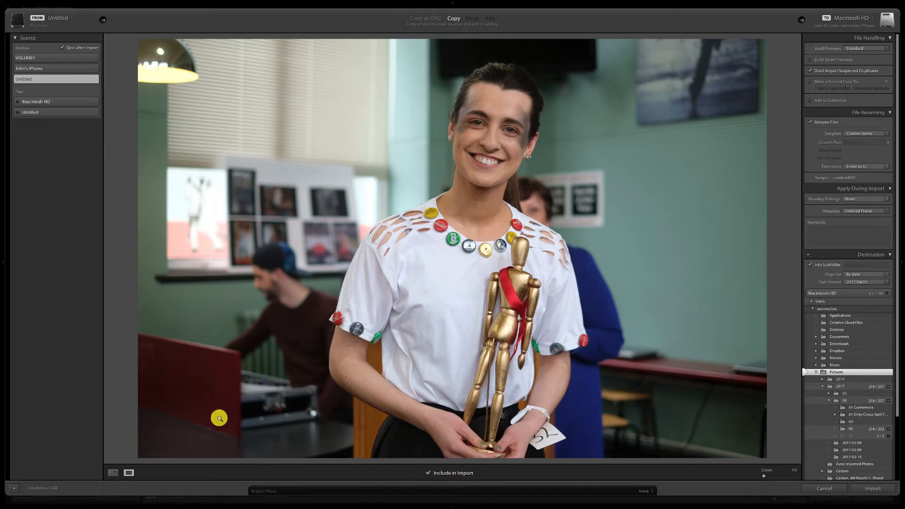
left_click(113, 473)
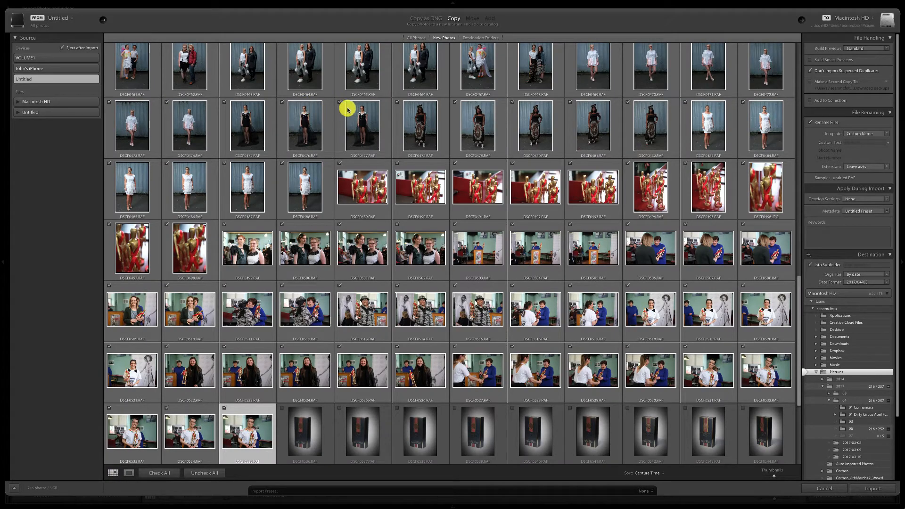
Exclude the selected photo DSCF0535.RAF from the import, then include it again.
scroll(347, 106, "down", 1)
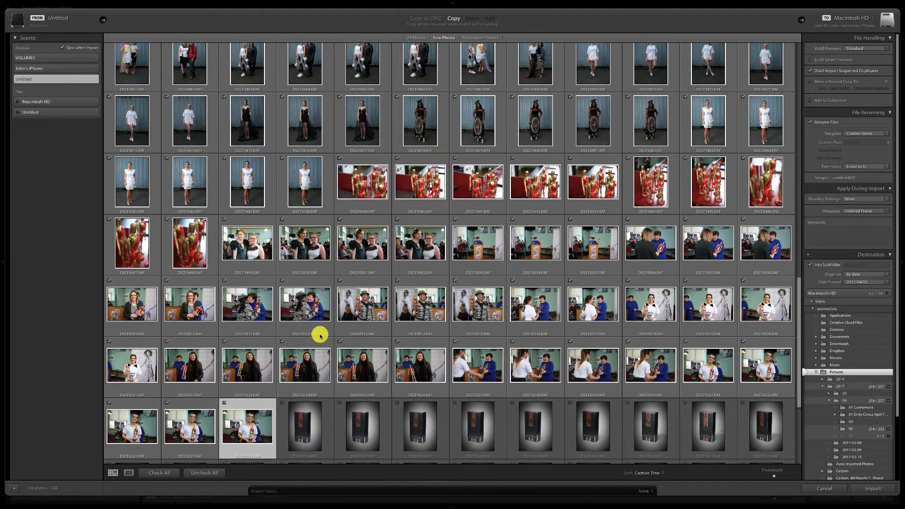
key("u")
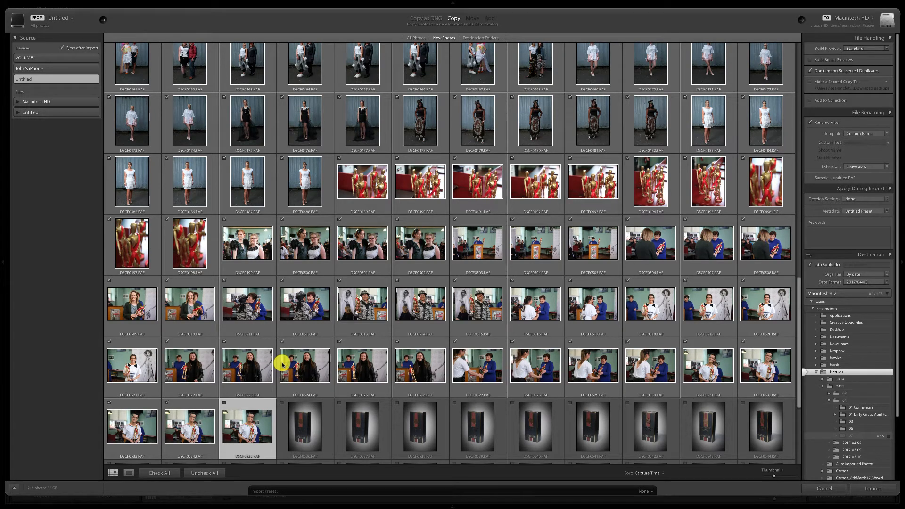
key("p")
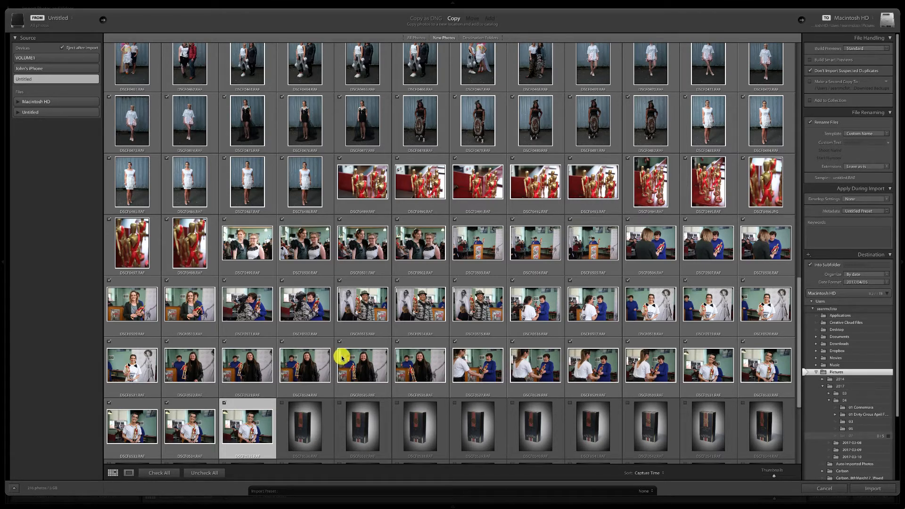
Exclude the middle of the three couple portraits with the tall white hairstyle from the import.
scroll(461, 304, "up", 5)
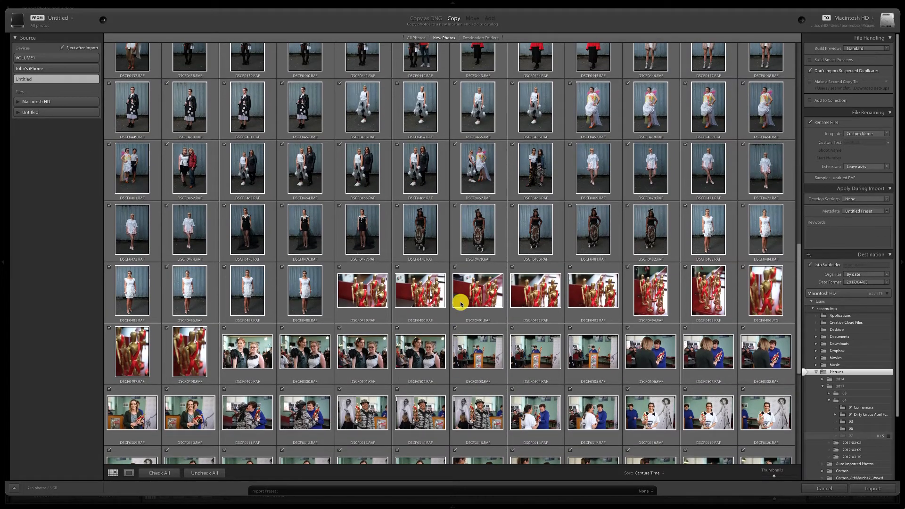
scroll(459, 284, "up", 7)
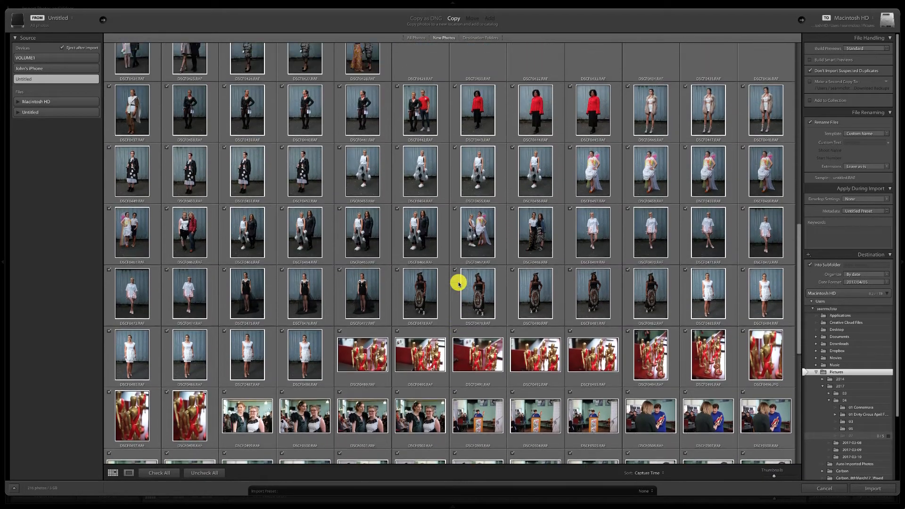
scroll(459, 283, "up", 8)
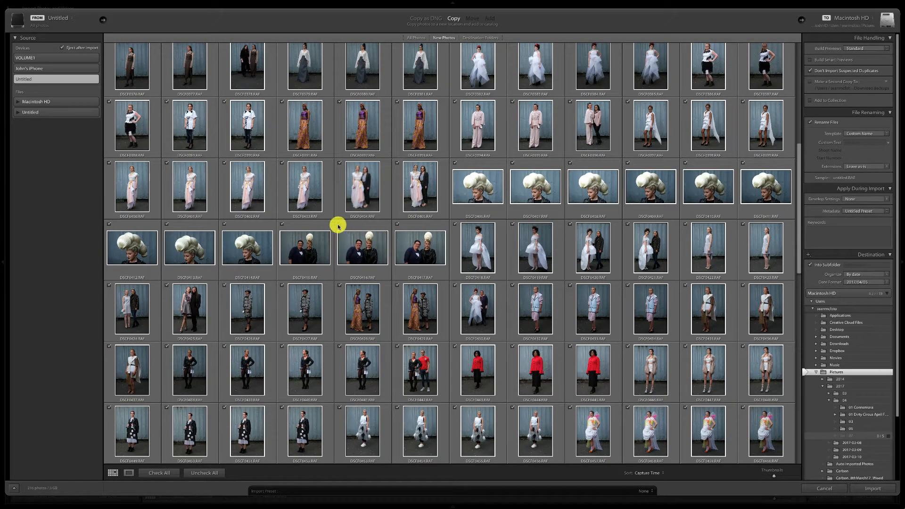
left_click(340, 224)
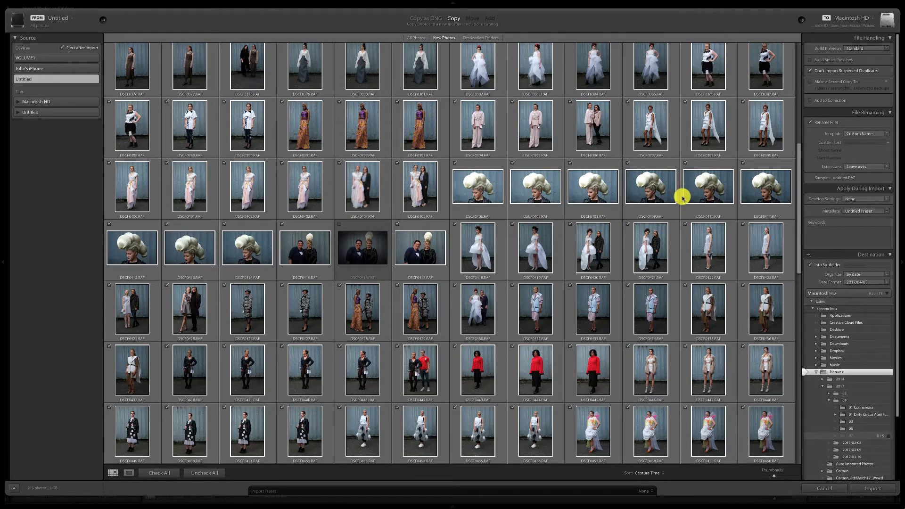
Select the first four perfume box photos together with one separate box photo in the row below.
scroll(452, 303, "down", 10)
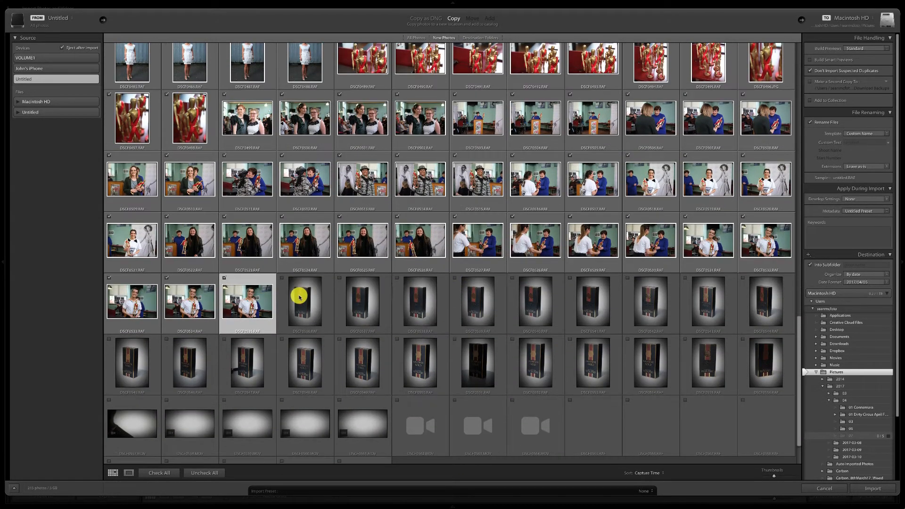
left_click(305, 297)
left_click(483, 319, "shift")
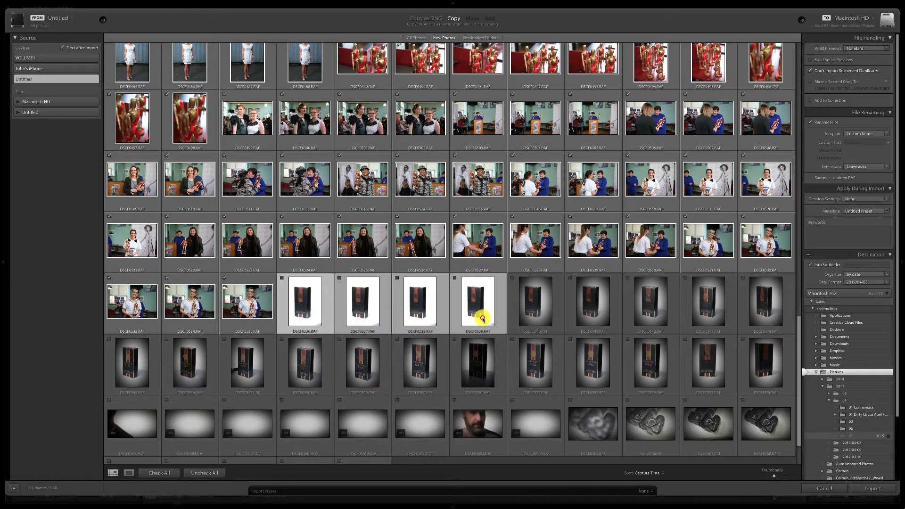
left_click(536, 370, "super")
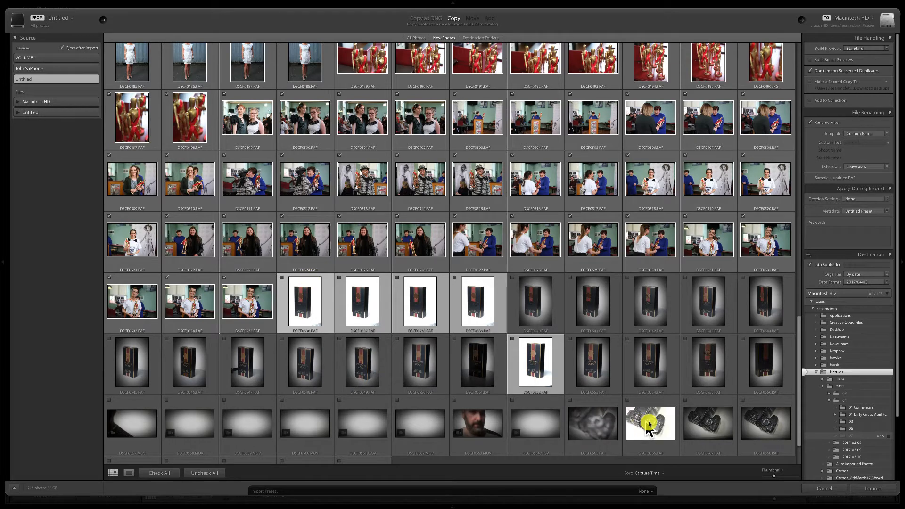
Select the two camera photos DSCF0567.RAF and DSCF0568.RAF and mark both for import.
left_click(703, 427)
left_click(755, 426, "shift")
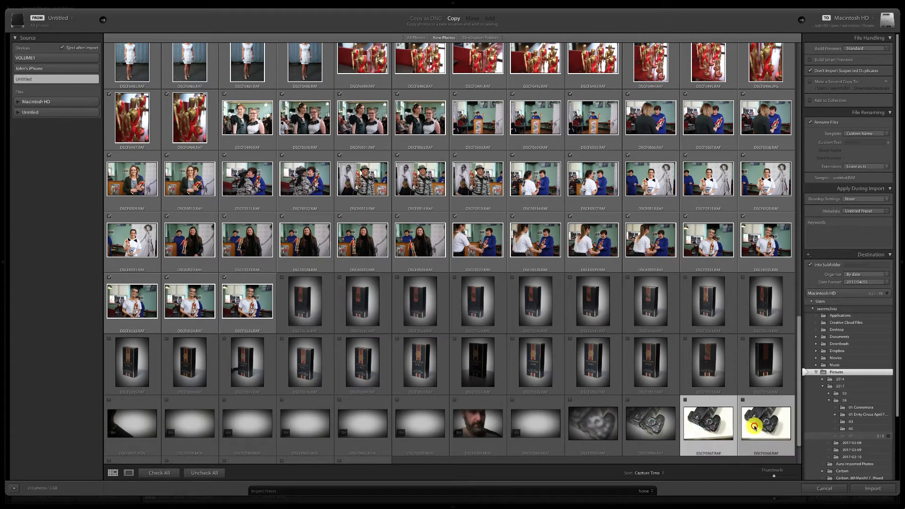
left_click(743, 400)
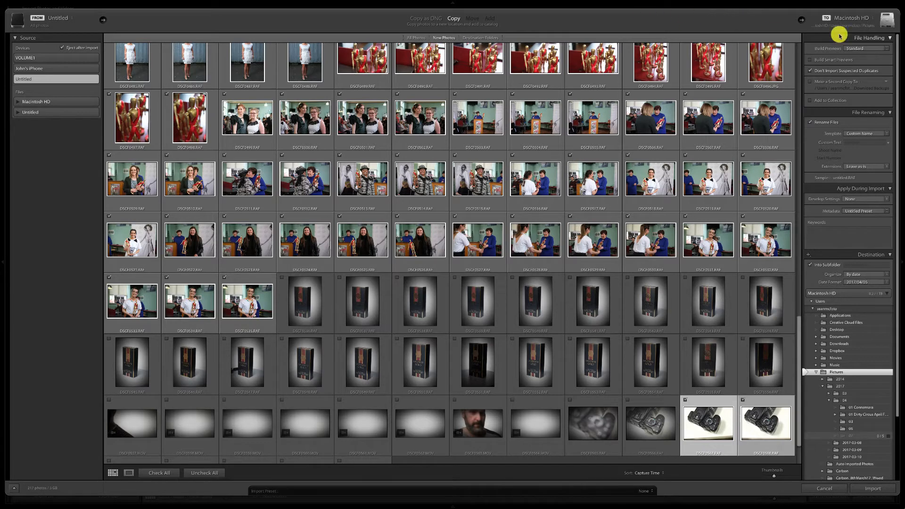
Look over the import destination choices and the Build Previews setting, keeping both as they are.
left_click(854, 22)
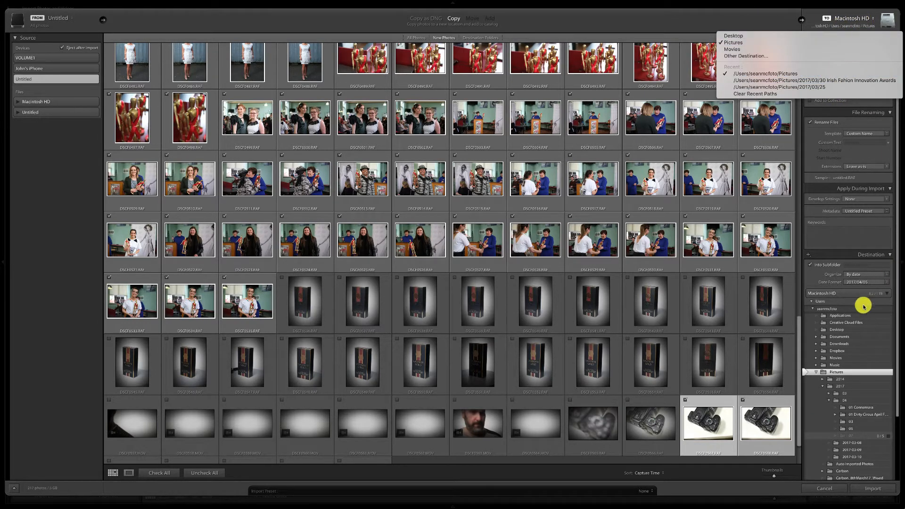
left_click(768, 17)
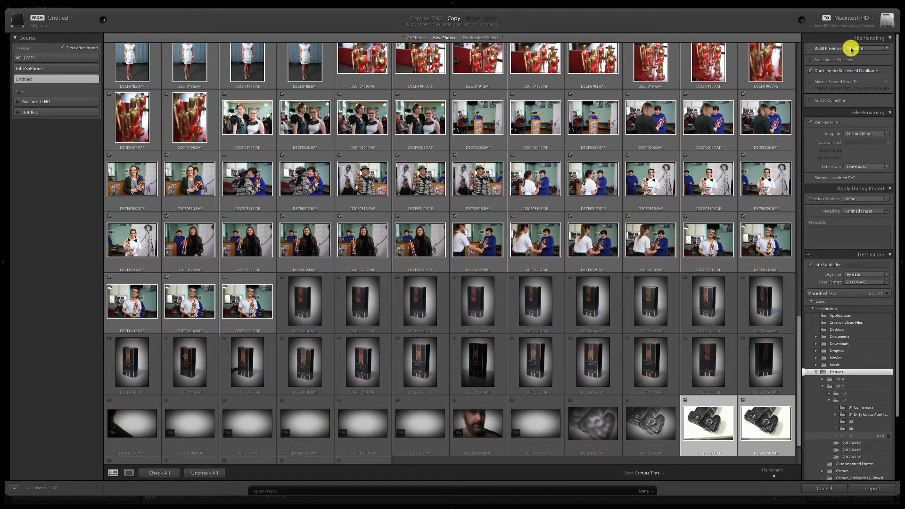
left_click(849, 48)
left_click(850, 48)
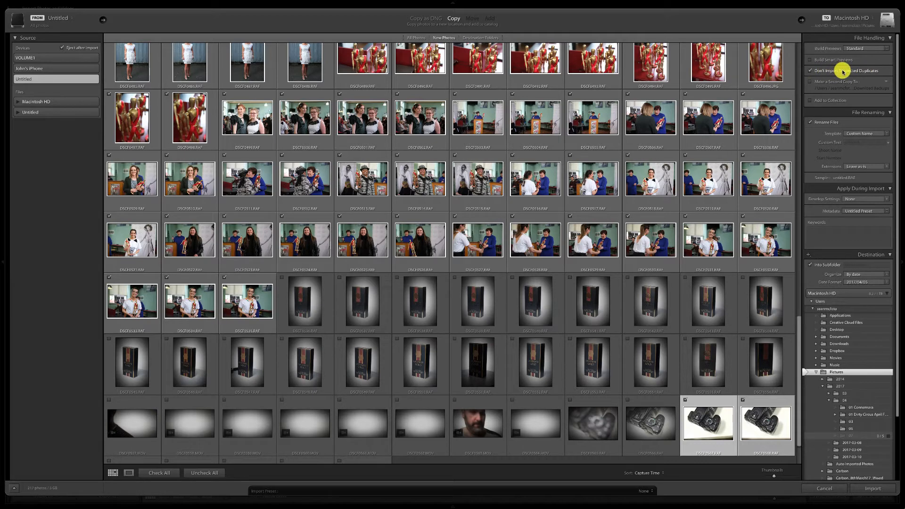
Check the suspected-duplicates option and the folder choices for making a second copy, keeping both settings as they are.
left_click(811, 71)
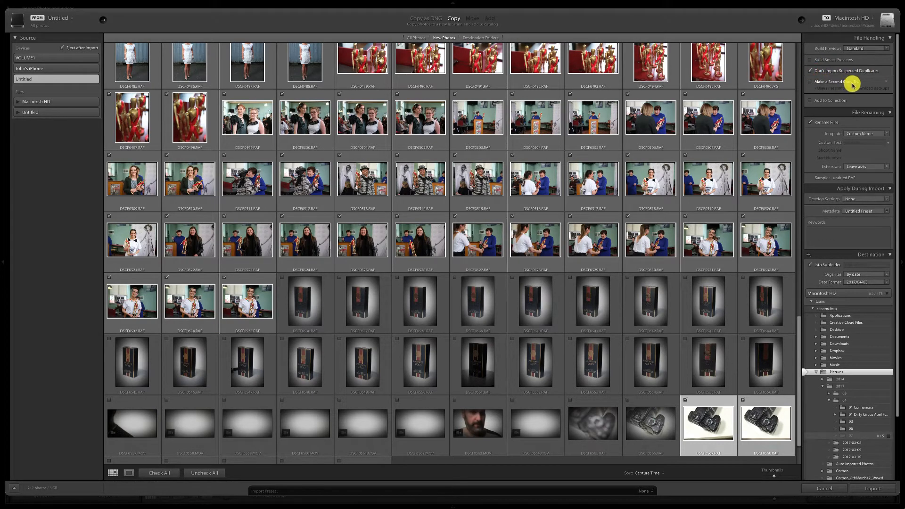
left_click(887, 81)
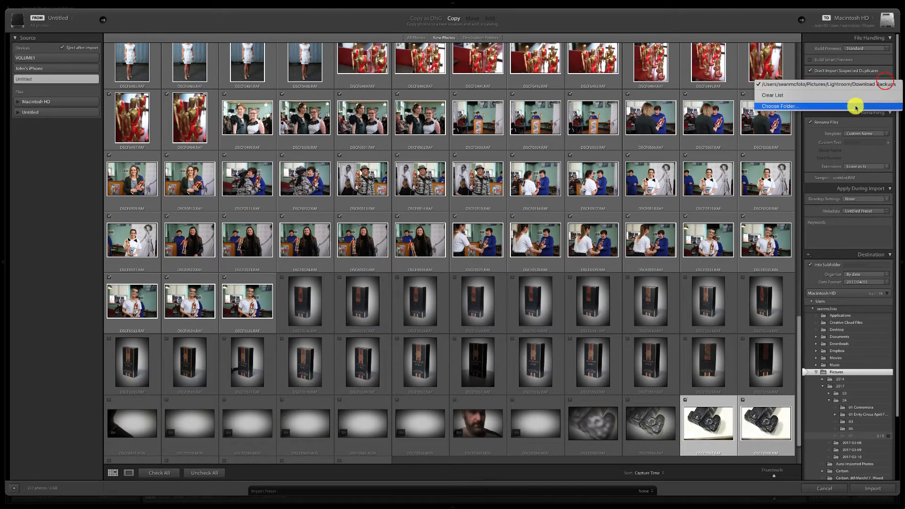
left_click(855, 84)
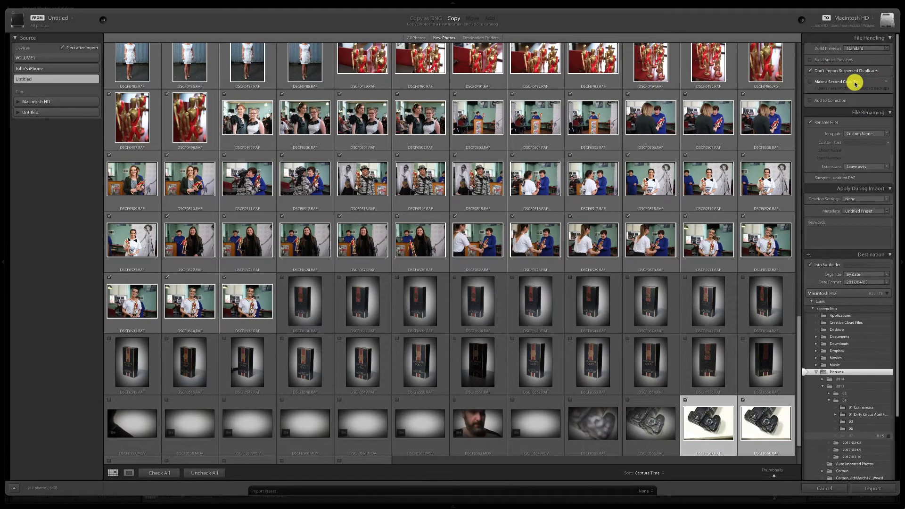
Turn on adding the imported photos to a collection and create a new collection named GTI Fashion.
left_click(811, 101)
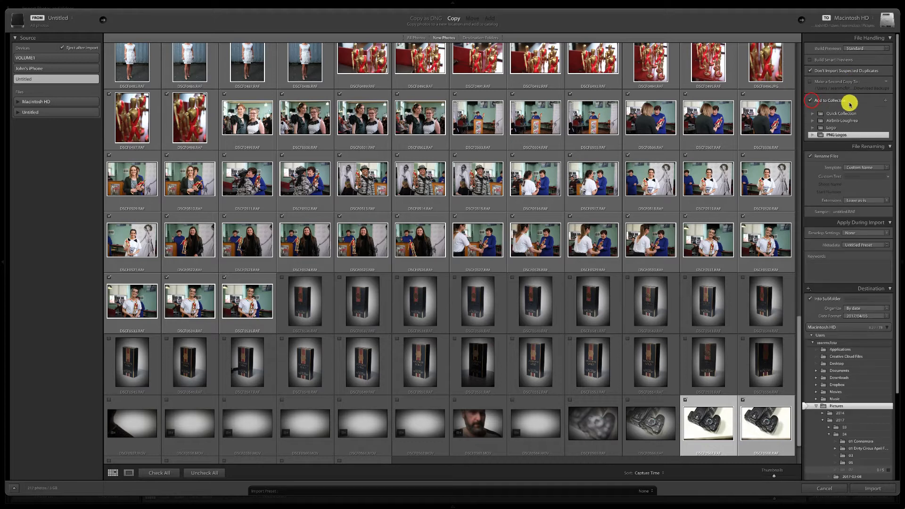
left_click(888, 103)
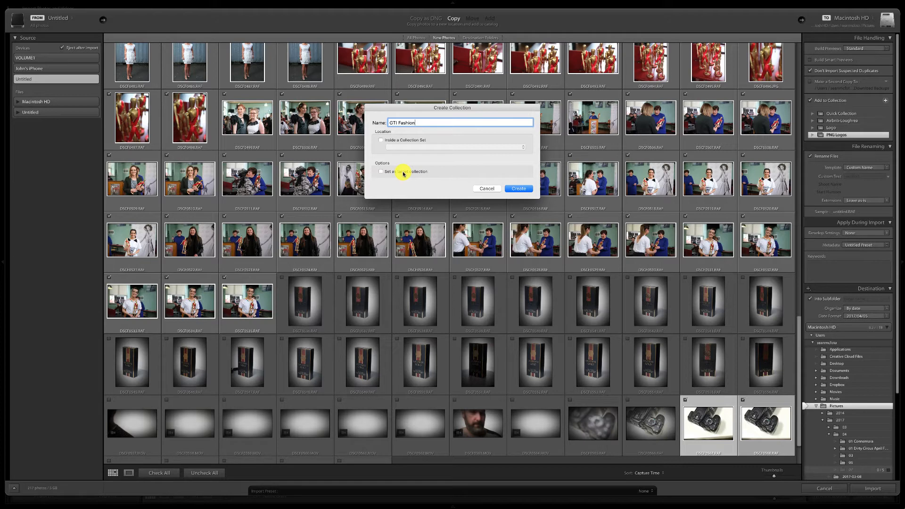
left_click(520, 189)
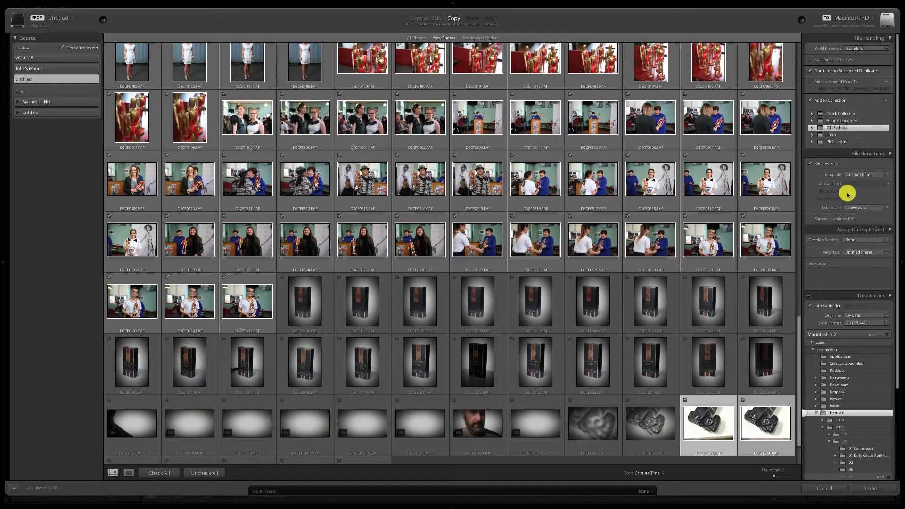
Set the file renaming template to DATE CUSTOM SUF… and enter GTI-Fashion as the custom text.
left_click(860, 175)
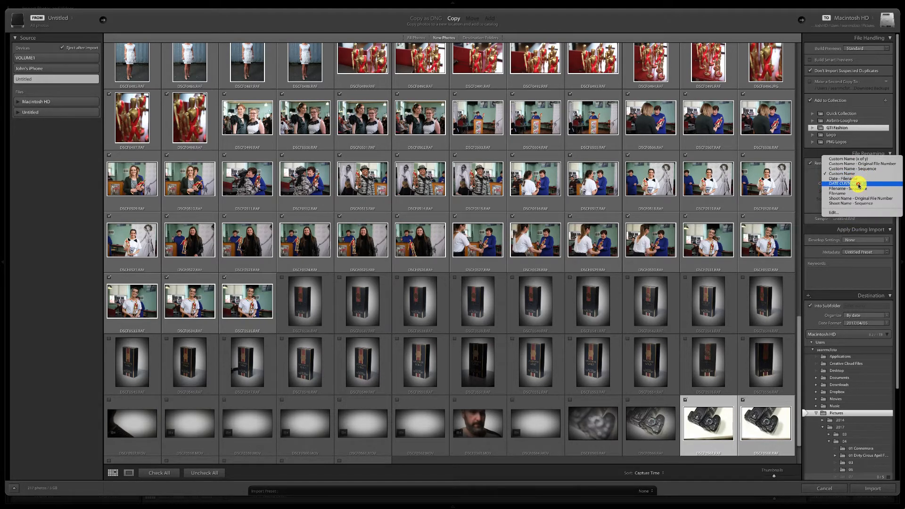
left_click(858, 184)
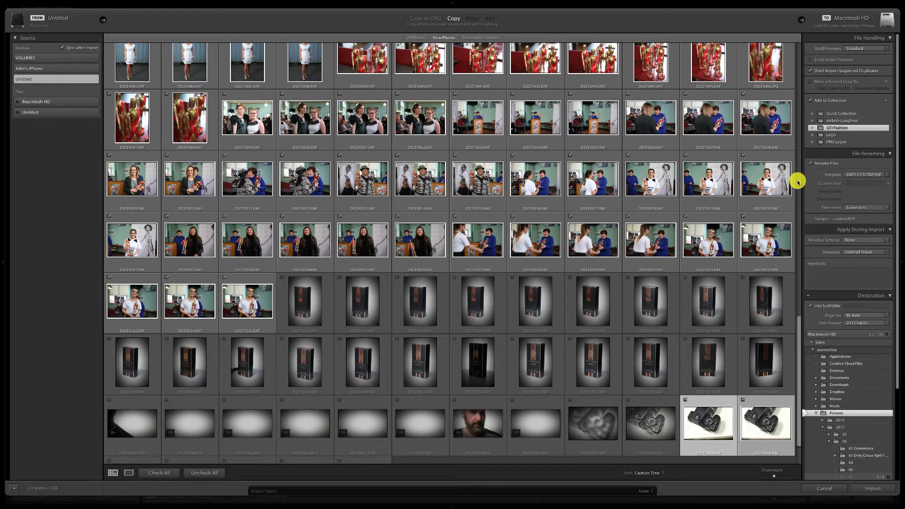
left_click(853, 184)
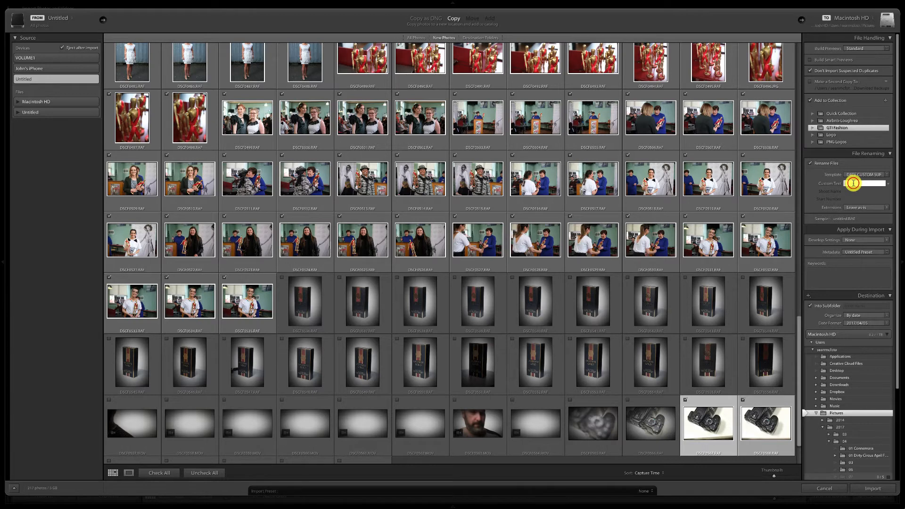
type("GTI-Fashion")
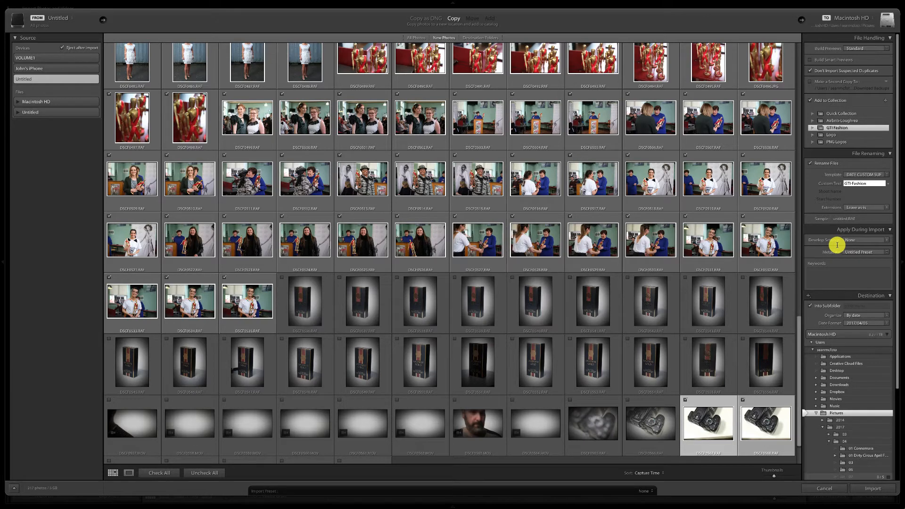
Open the metadata presets for editing, load Untitled Preset to review its IPTC copyright fields, and close the editor.
left_click(863, 251)
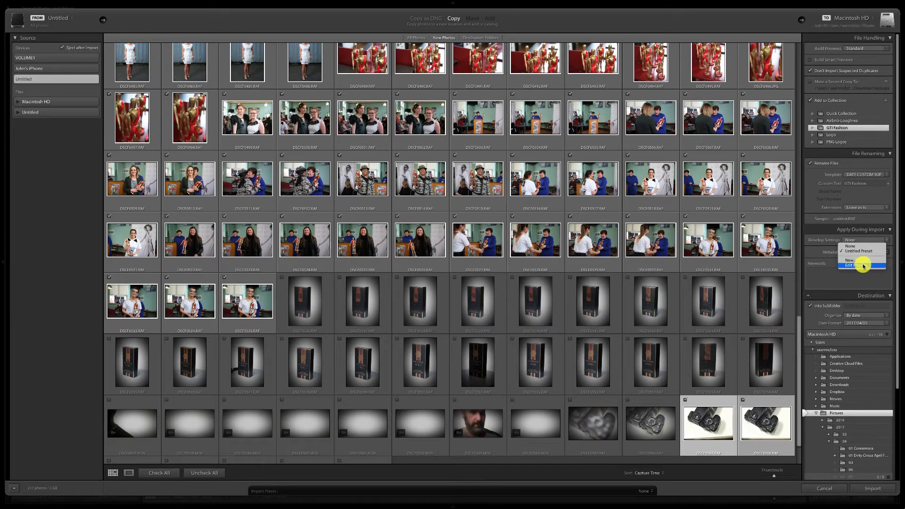
left_click(863, 265)
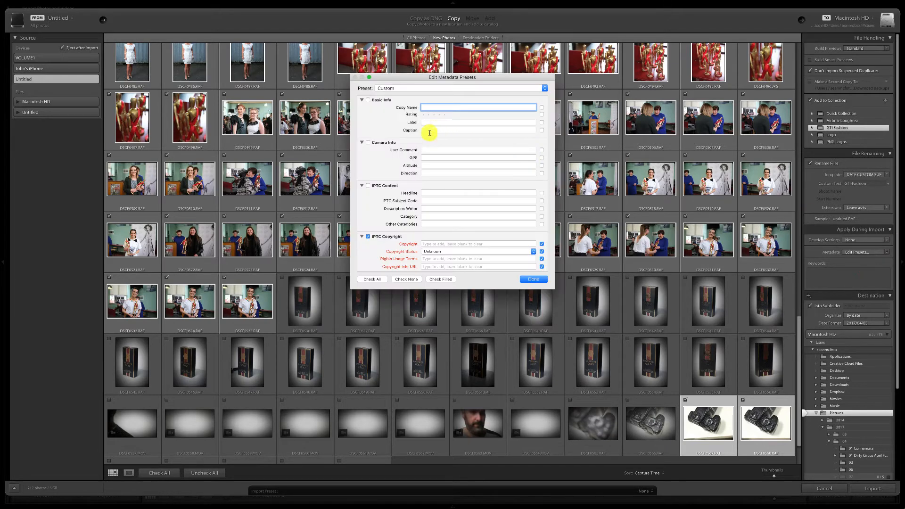
left_click(449, 85)
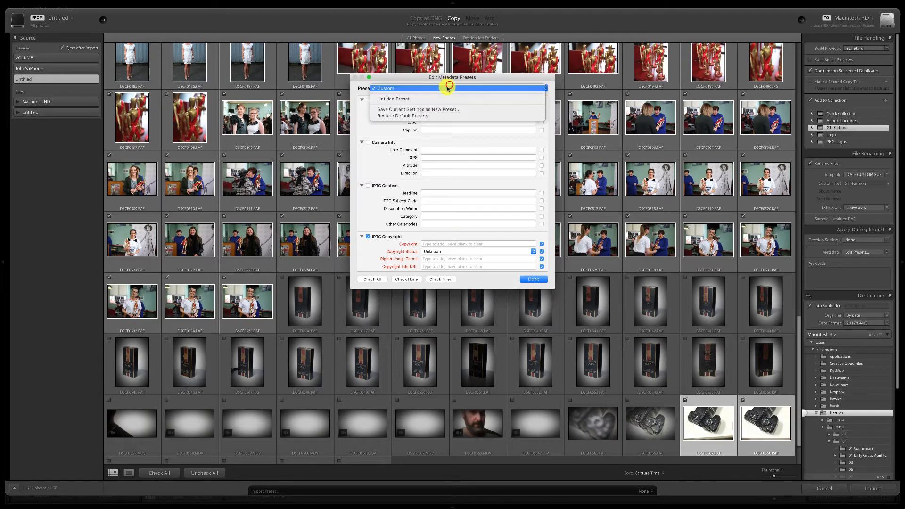
left_click(439, 101)
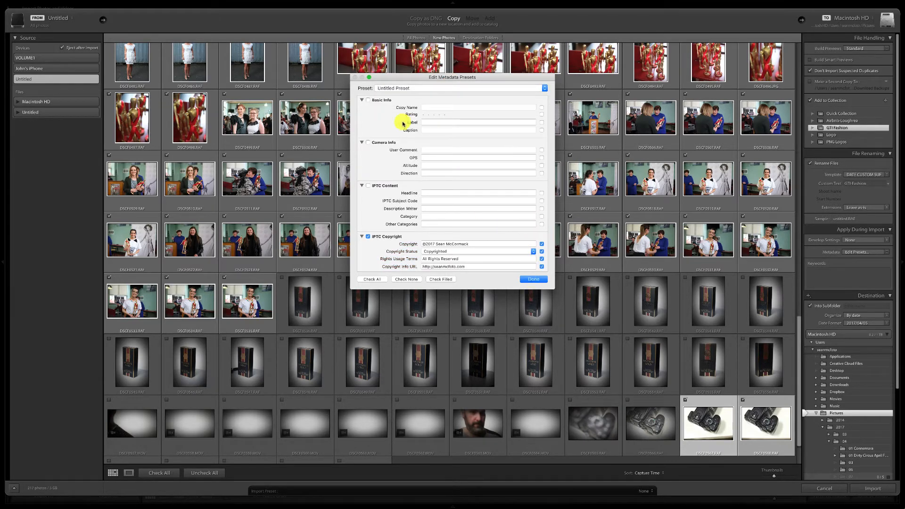
left_click(532, 279)
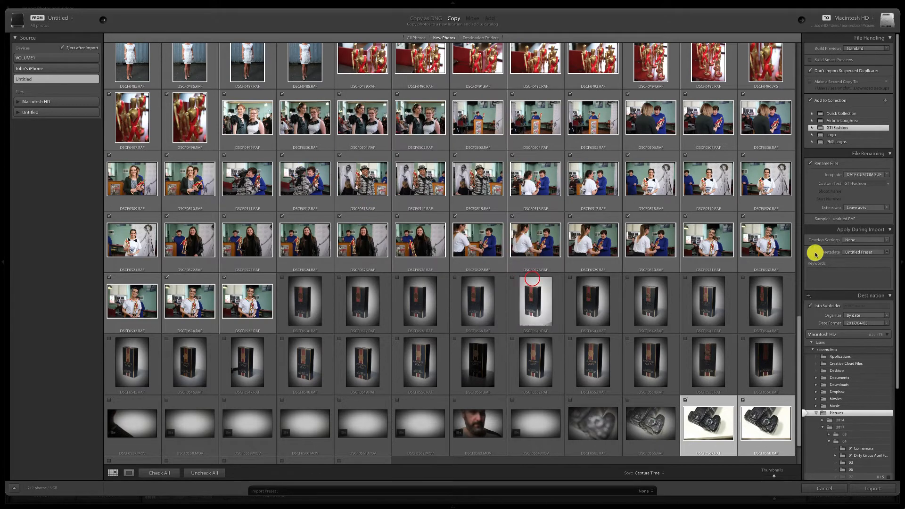
Enter the keywords GTI and Fashion for the imported photos.
left_click(849, 285)
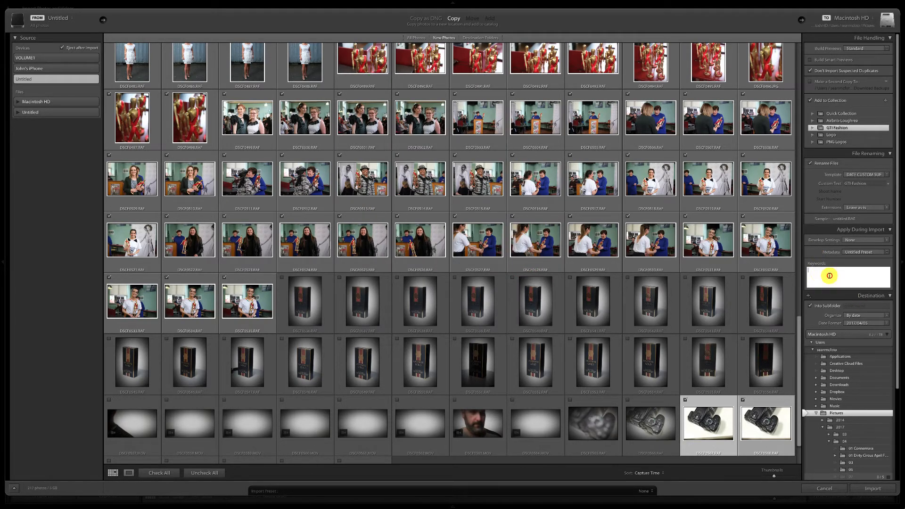
type("GTI, Fashion,")
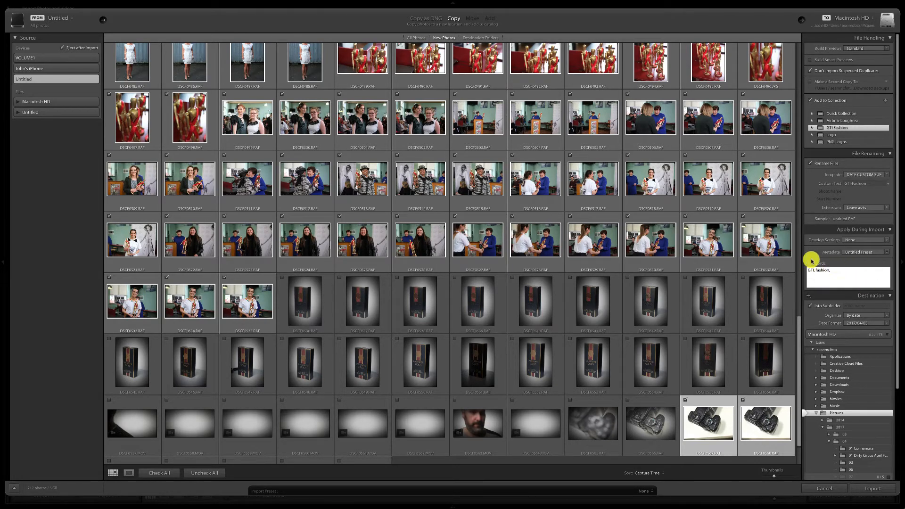
Name the destination subfolder Fashion and collapse the 2017 folder to inspect the resulting folder structure.
scroll(851, 279, "down", 3)
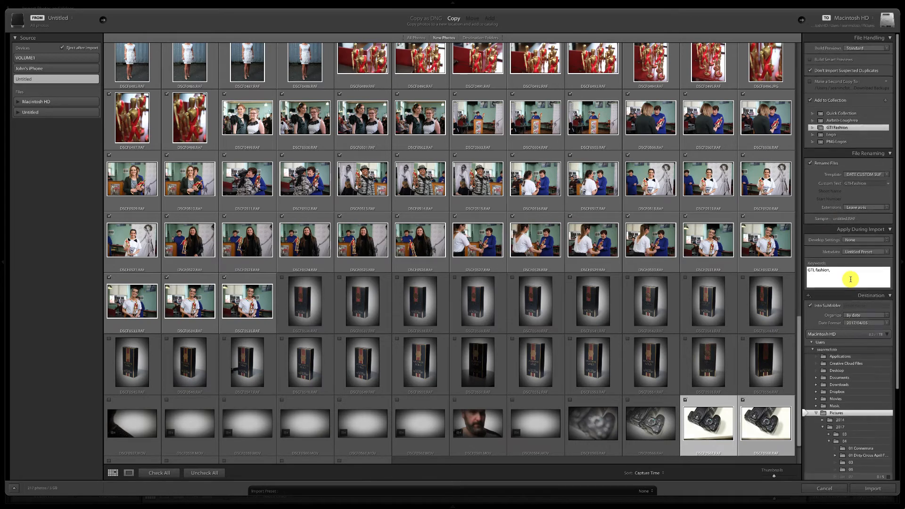
scroll(851, 279, "down", 10)
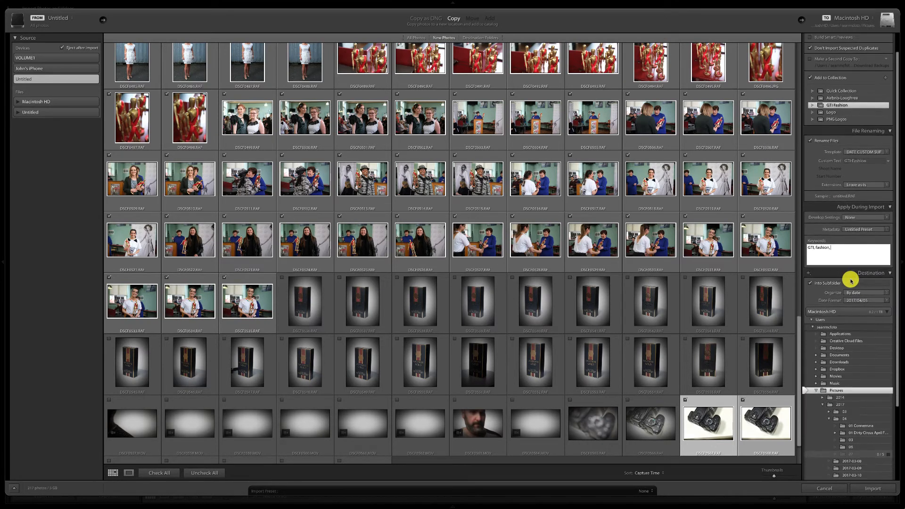
scroll(851, 280, "down", 1)
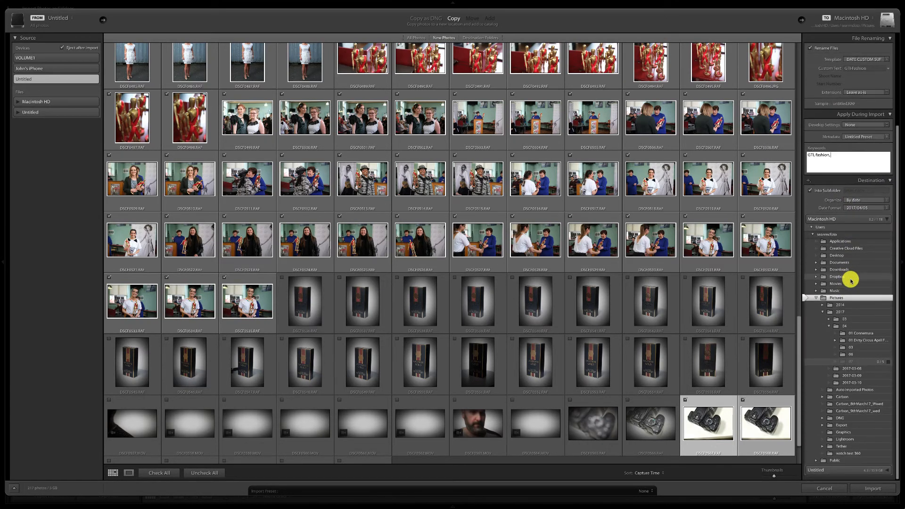
left_click(810, 192)
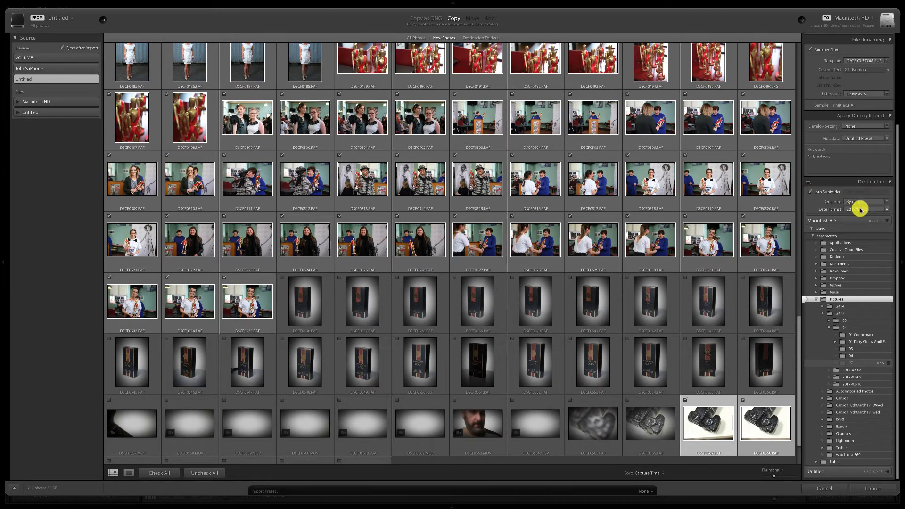
left_click(857, 192)
type("Fas")
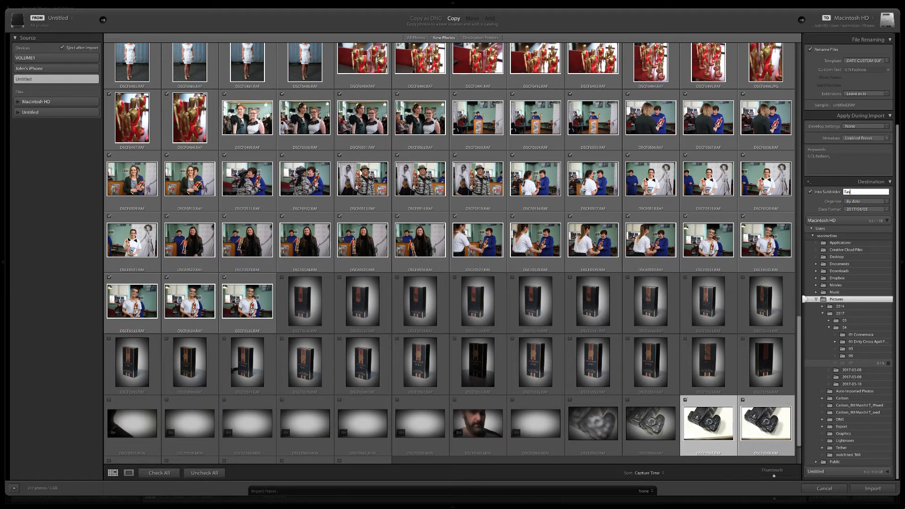
type("hion")
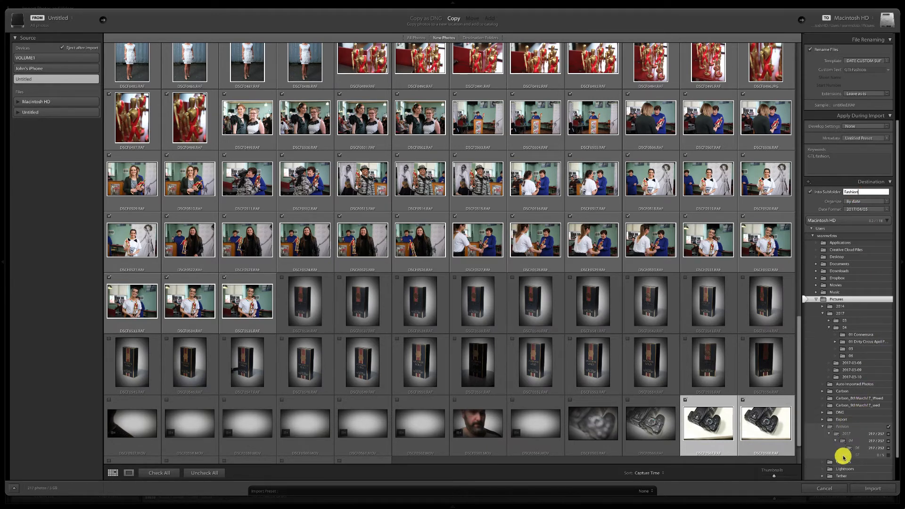
left_click(823, 314)
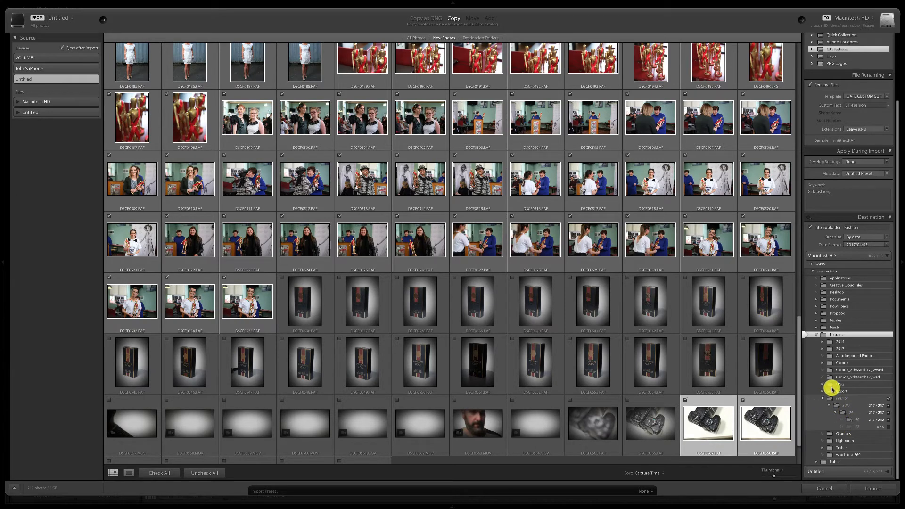
Try organizing the destination into one folder, and return the organization to By date.
left_click(854, 237)
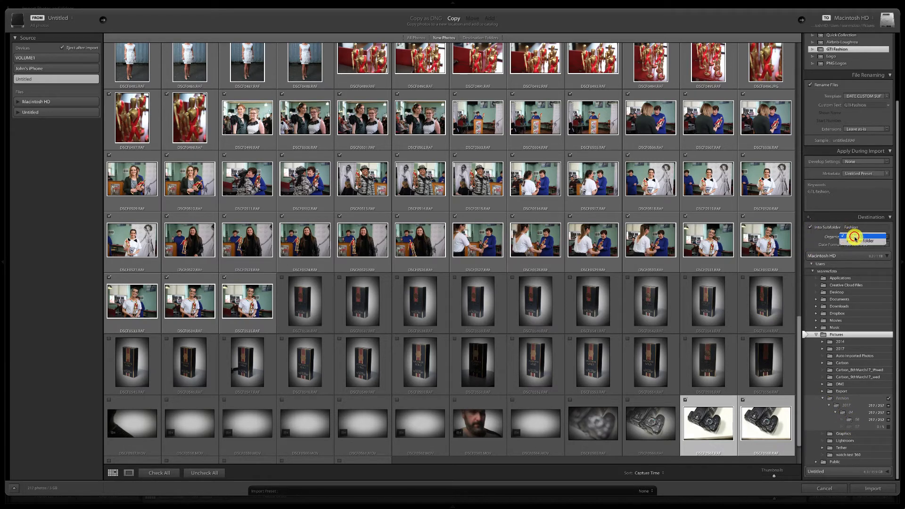
left_click(855, 240)
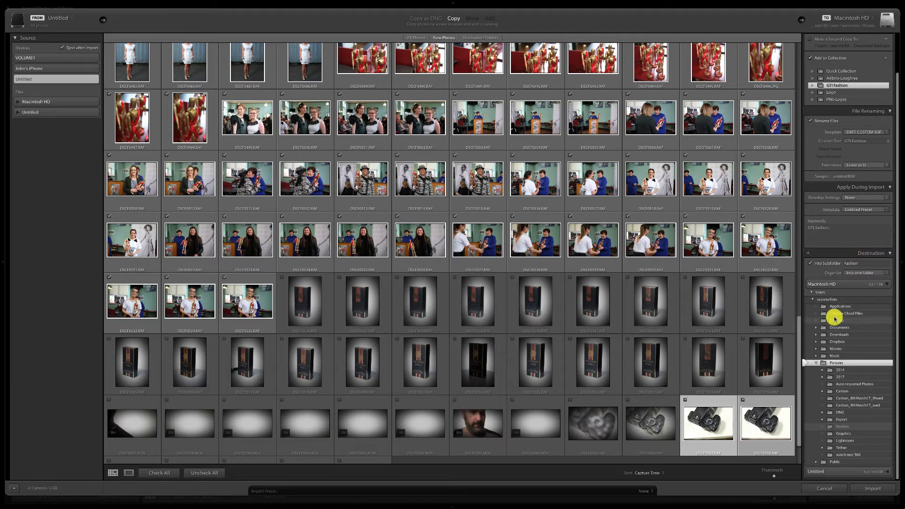
left_click(845, 271)
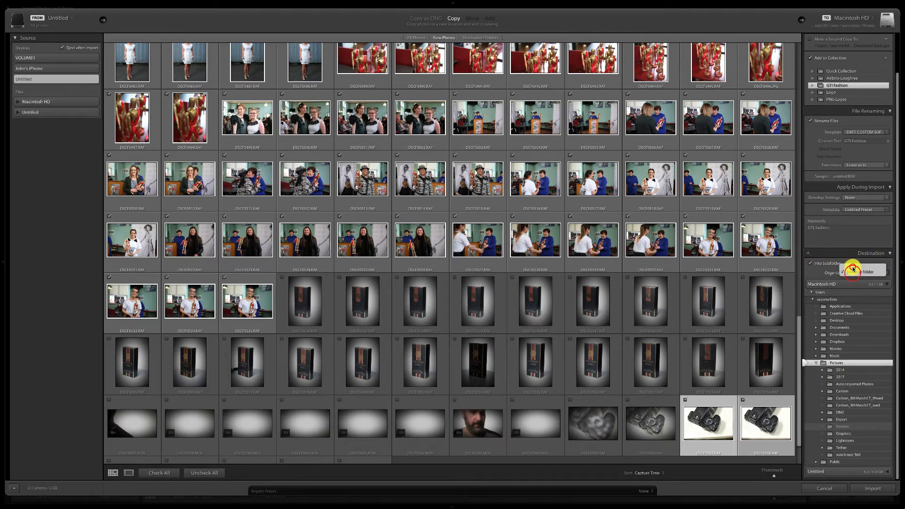
left_click(851, 265)
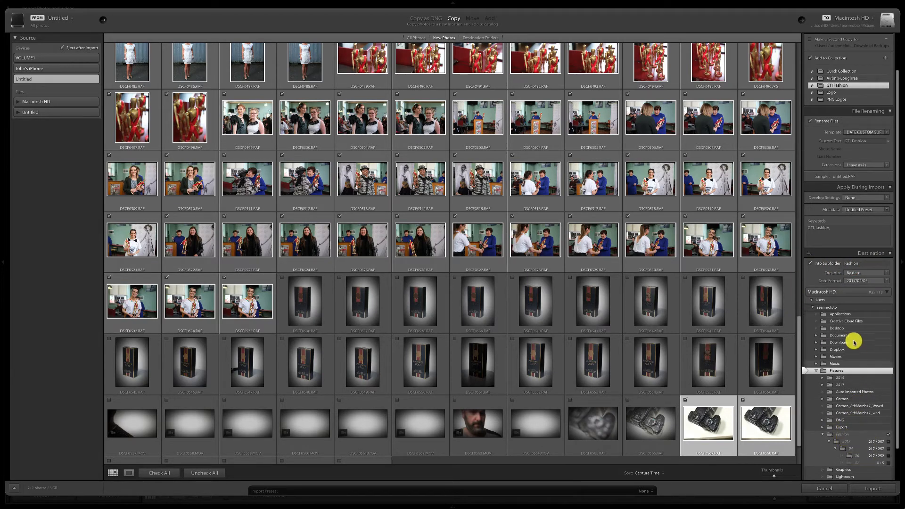
Turn off Into Subfolder, keeping the 2017/04/05 date format, and start importing the checked photos.
left_click(810, 263)
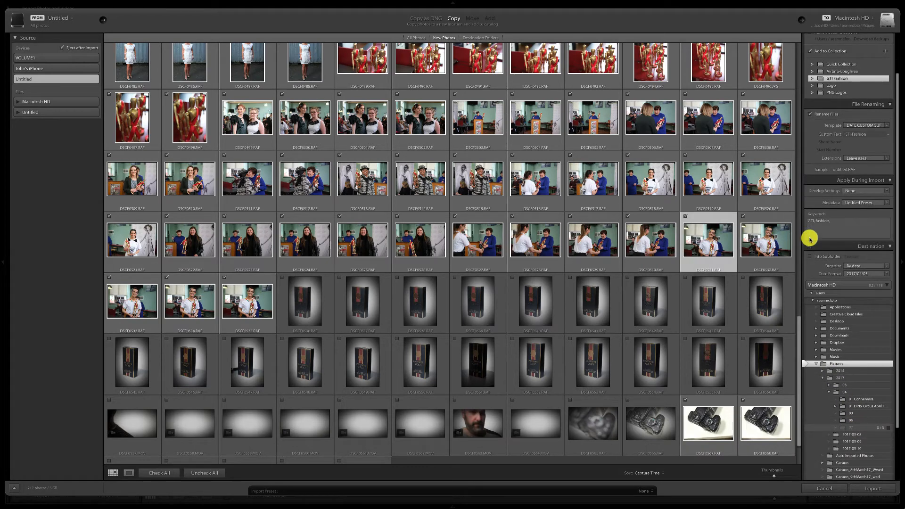
left_click(855, 274)
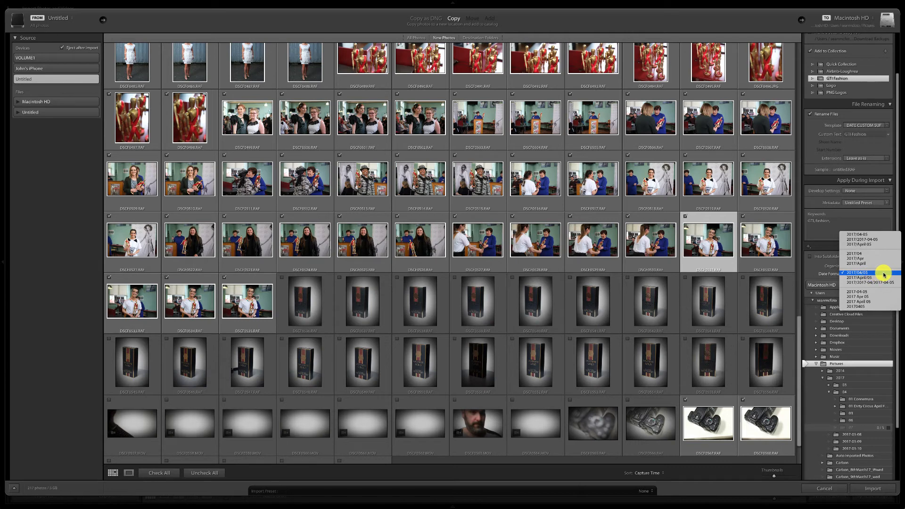
left_click(898, 370)
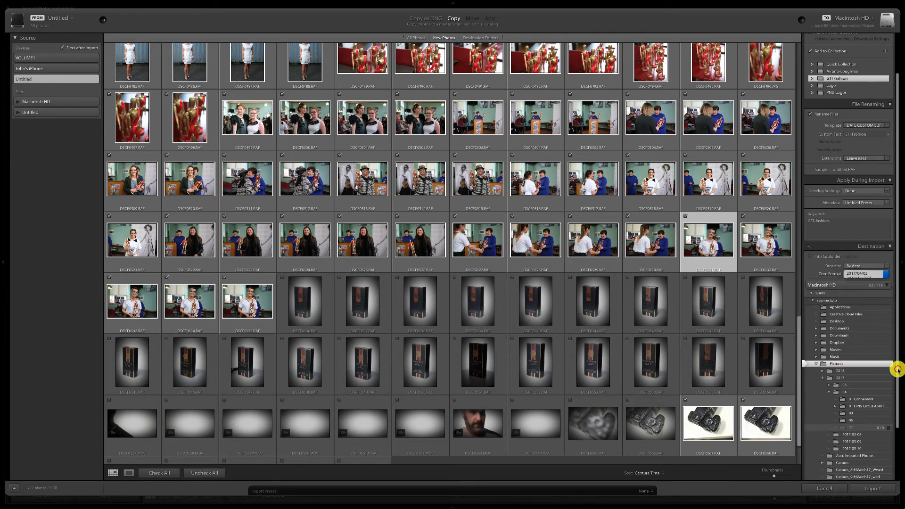
left_click(867, 492)
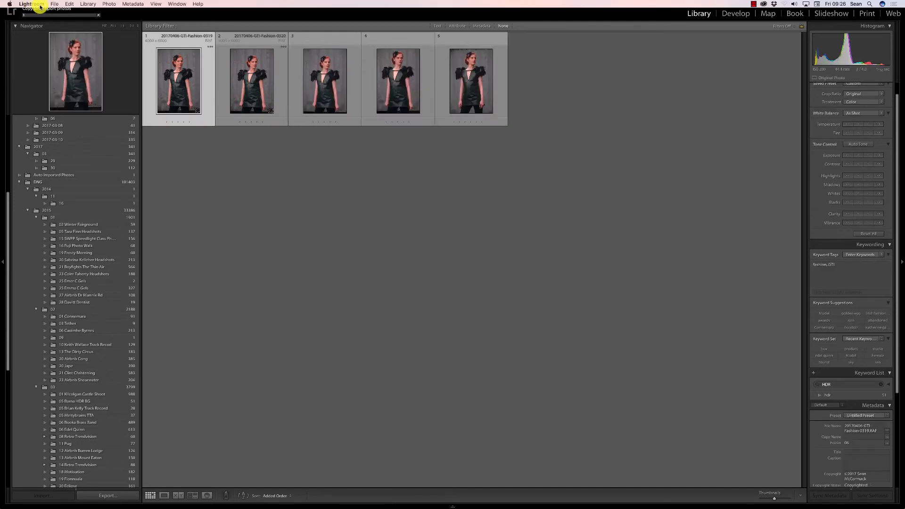
Open the Preferences dialog to review the general import options, including the one that selects the current import collection.
mouse_move(7, 203)
left_mouse_down()
mouse_move(16, 111)
mouse_move(17, 125)
left_mouse_up()
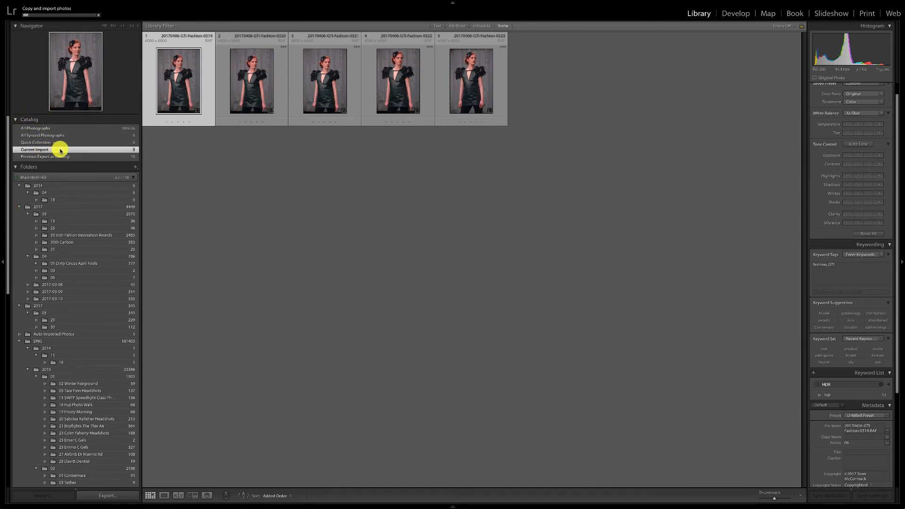
left_click(40, 5)
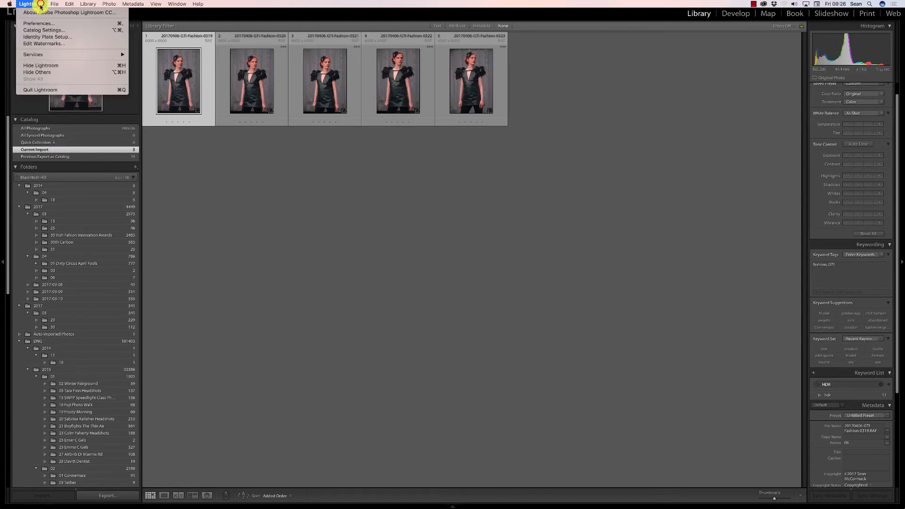
left_click(39, 24)
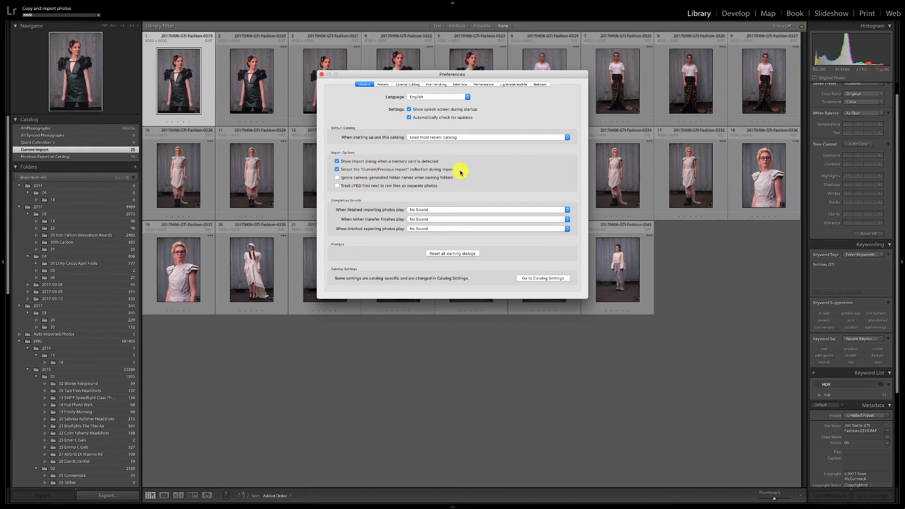
Turn off selecting the Current/Previous Import collection during import and close the preferences.
left_click(337, 170)
left_click(322, 76)
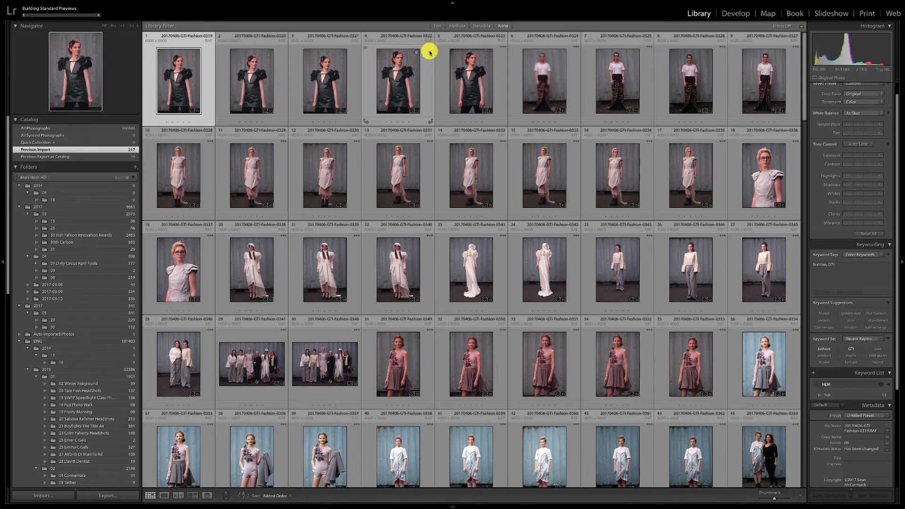
Locate the first imported photo's folder in the library and rename that folder 06 GTI Fashion.
right_click(181, 76)
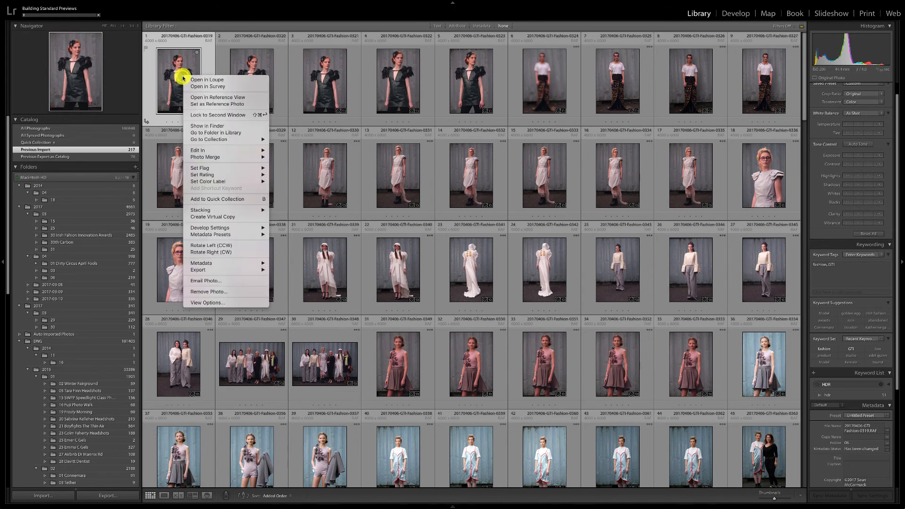
left_click(216, 133)
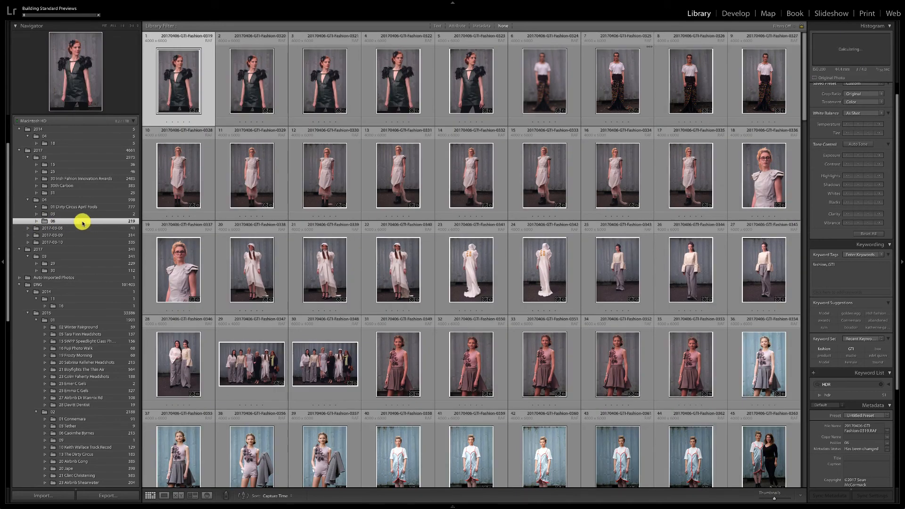
right_click(82, 223)
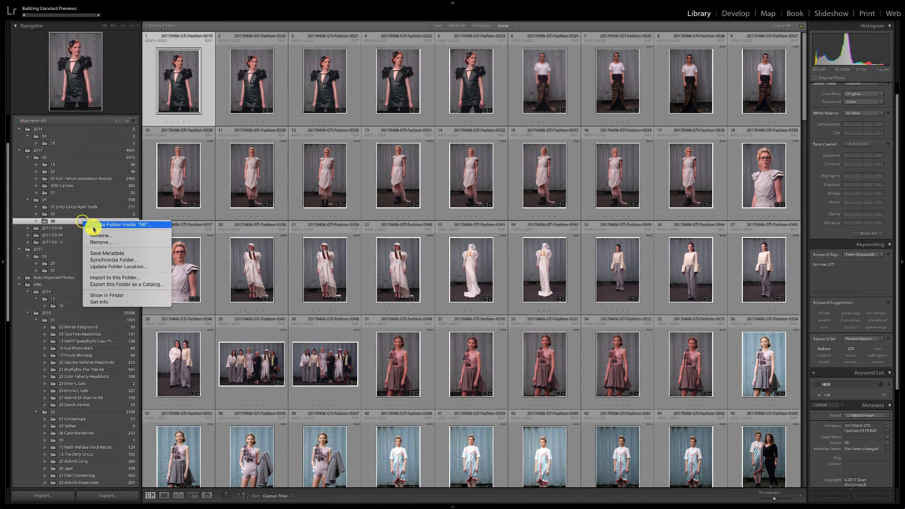
left_click(103, 235)
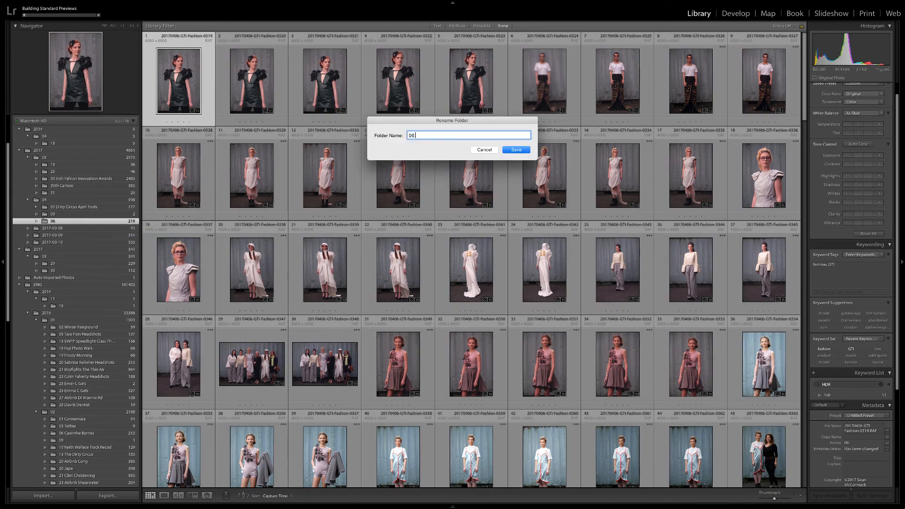
type("GTI Fashion")
left_click(519, 151)
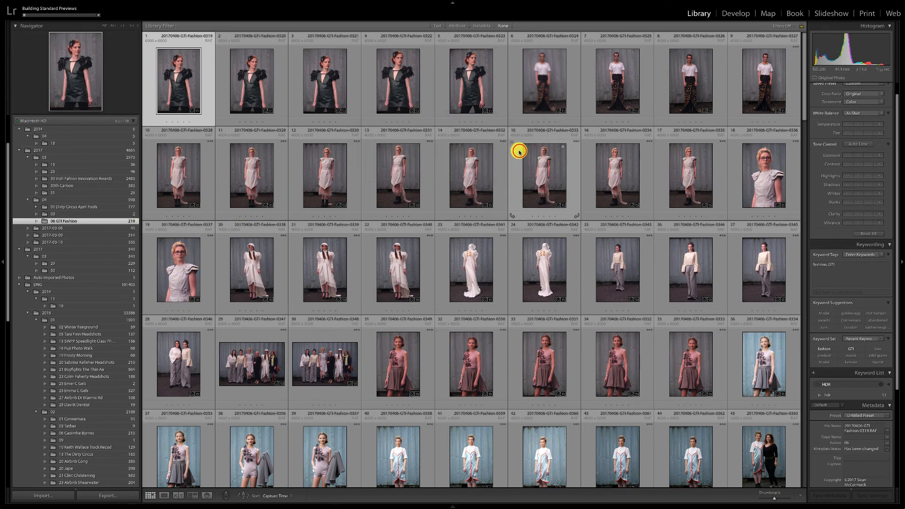